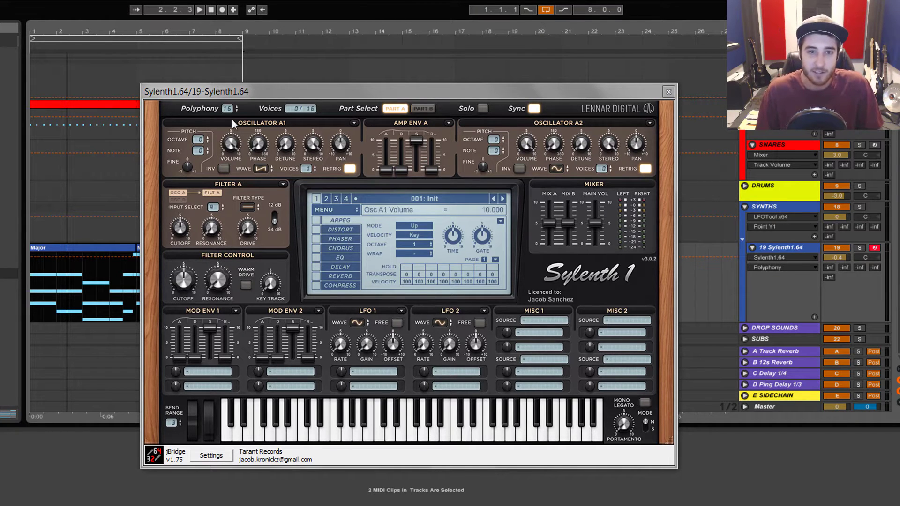
Audition the chord clip in Sylenth1 with polyphony at 0, 1 and 3, and restore polyphony to 16.
mouse_move(251, 92)
left_mouse_down()
mouse_move(239, 89)
mouse_move(265, 89)
mouse_move(253, 82)
left_mouse_up()
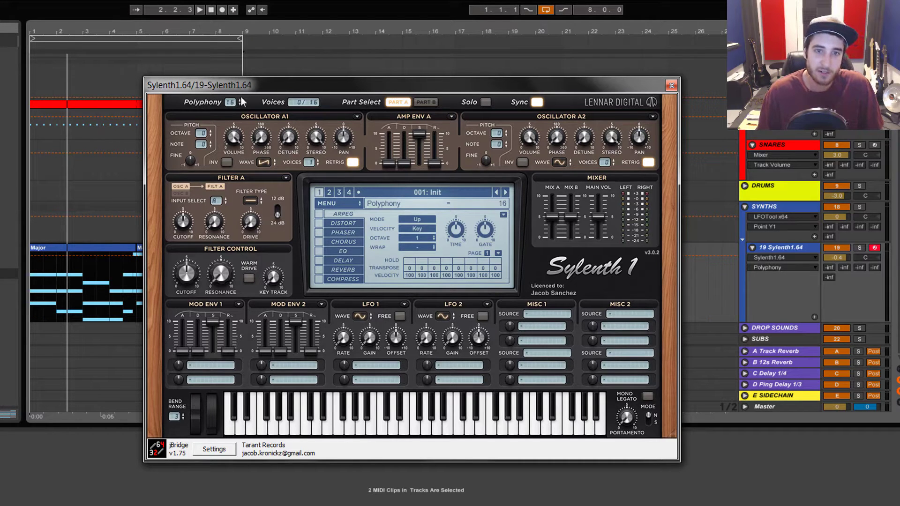
left_click_drag(232, 101, 231, 102)
key("space")
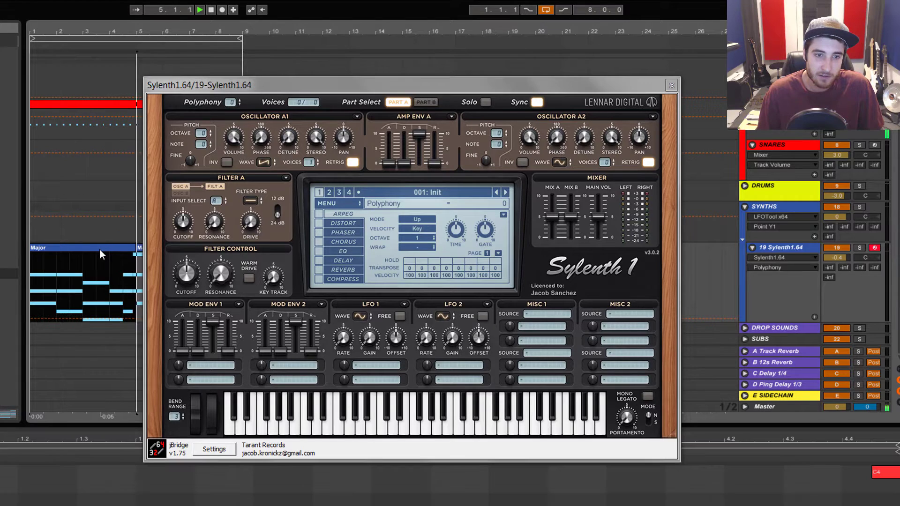
left_click_drag(231, 102, 232, 91)
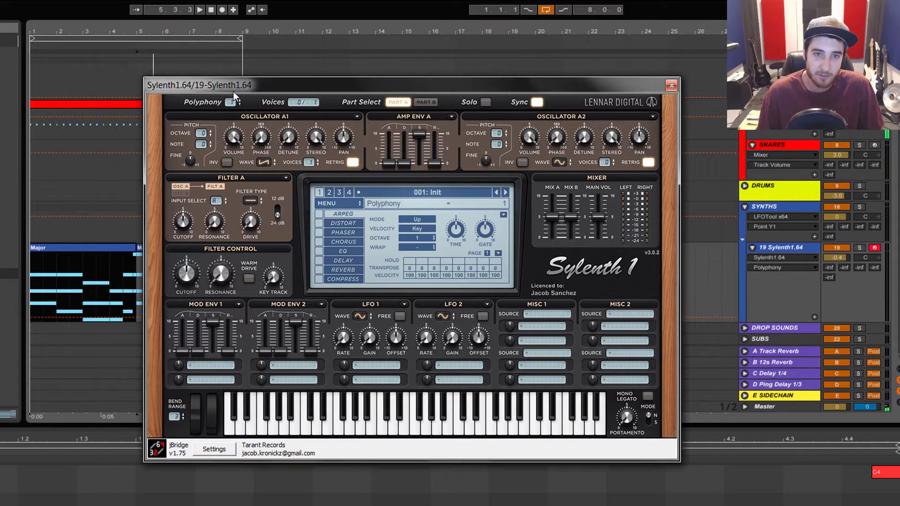
key("space")
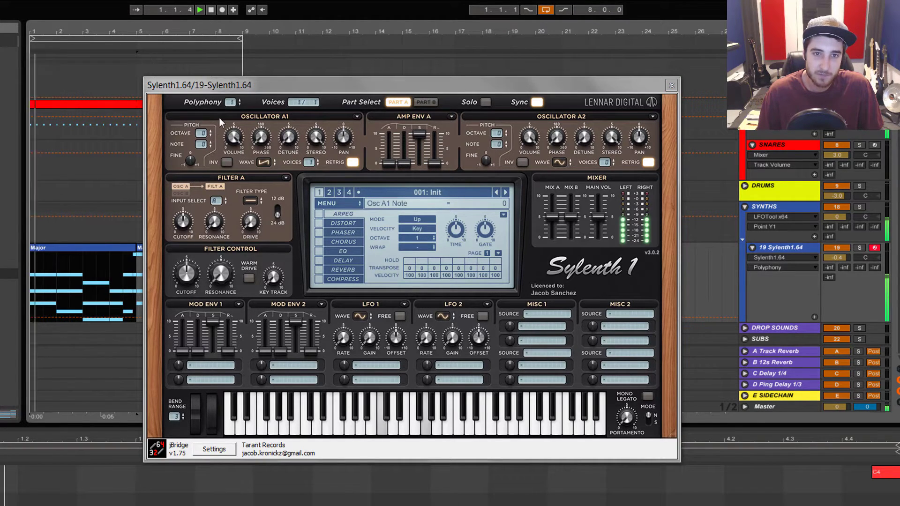
left_click_drag(232, 93, 232, 84)
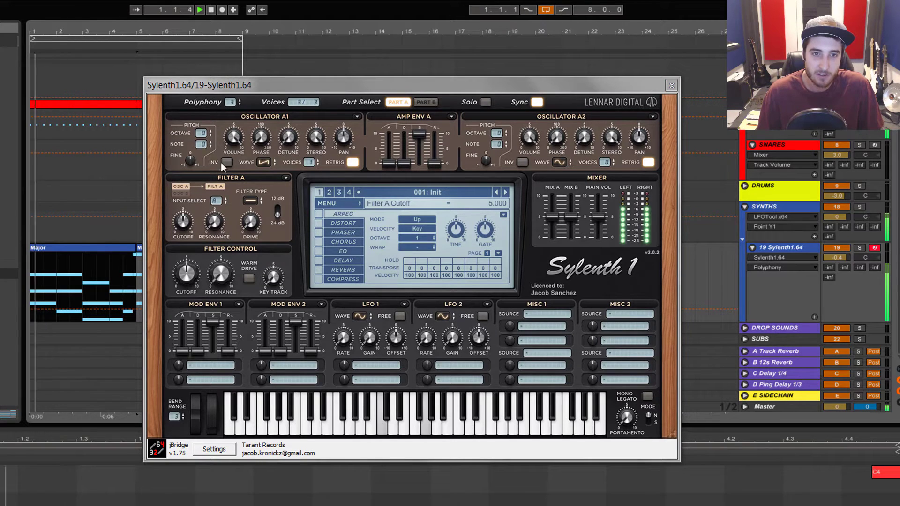
mouse_move(233, 100)
left_mouse_down()
mouse_move(232, 80)
mouse_move(232, 90)
left_mouse_up()
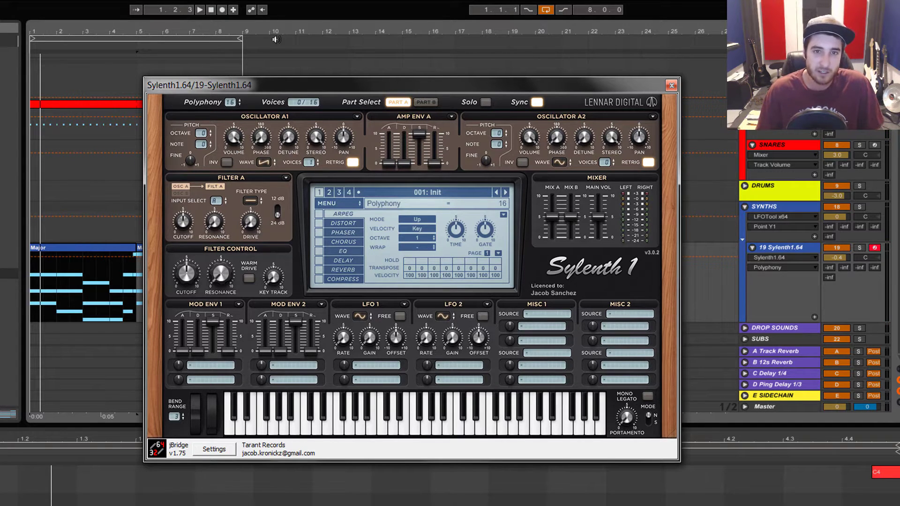
Turn off retrigger for Oscillator A1 and play back the chords to hear the result.
left_click_drag(297, 87, 276, 76)
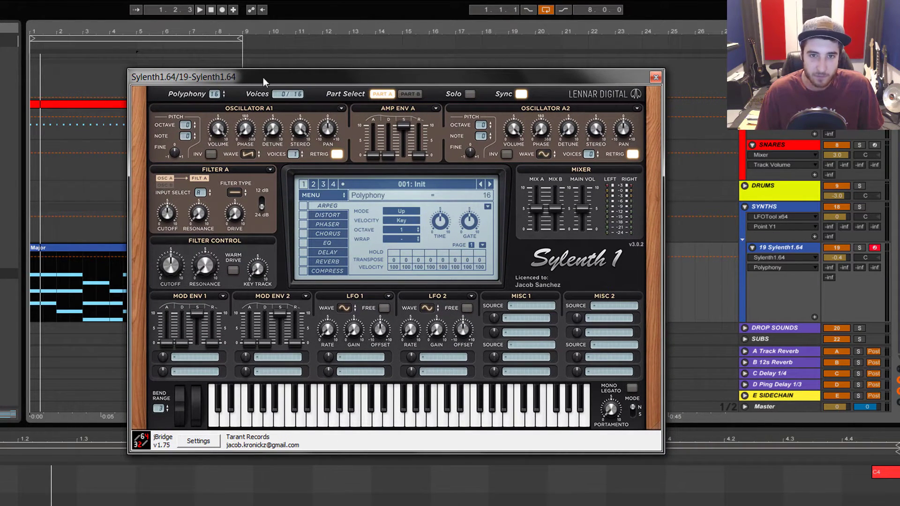
left_click_drag(263, 77, 256, 101)
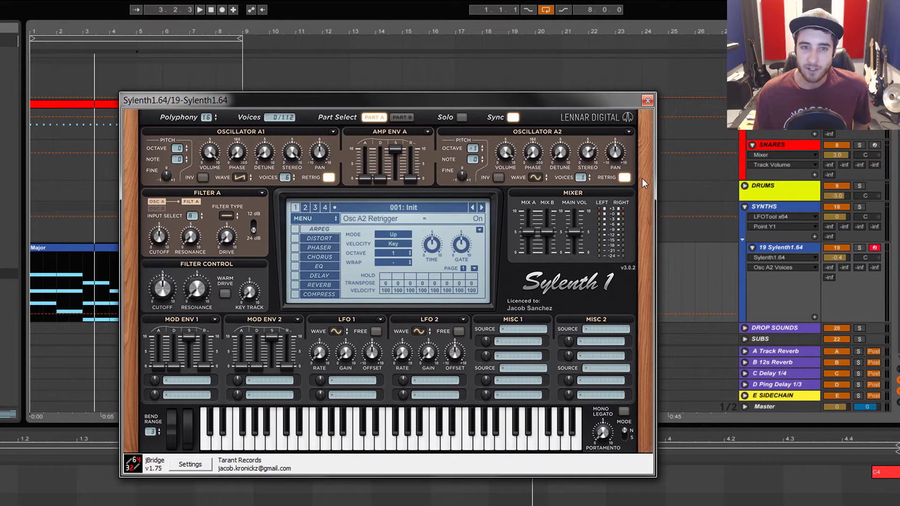
left_click(330, 177)
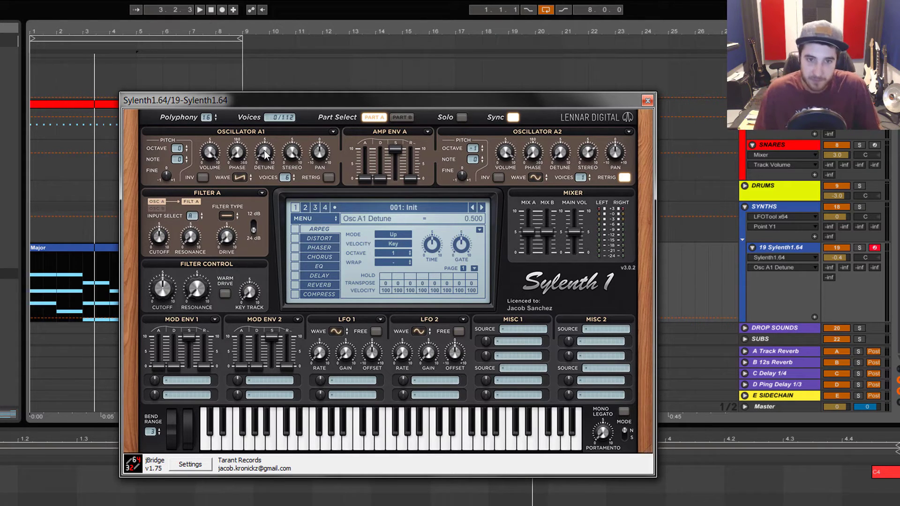
left_click(199, 10)
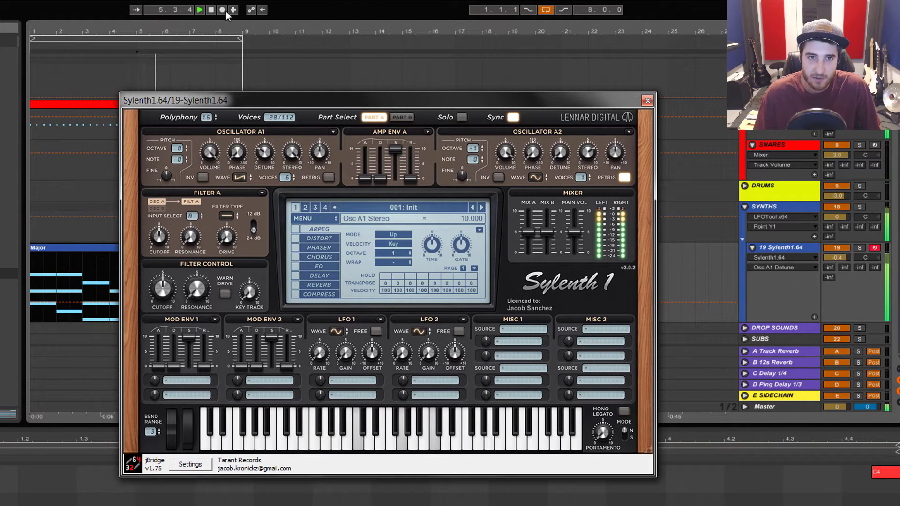
left_click(211, 10)
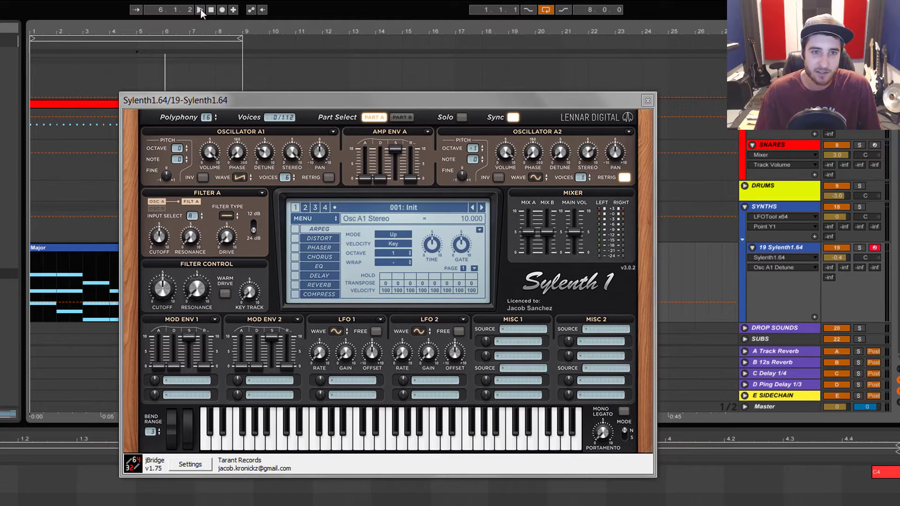
Compare the chords with Oscillator A1's retrigger on and off during playback, leaving it off.
left_click(200, 9)
left_click(330, 178)
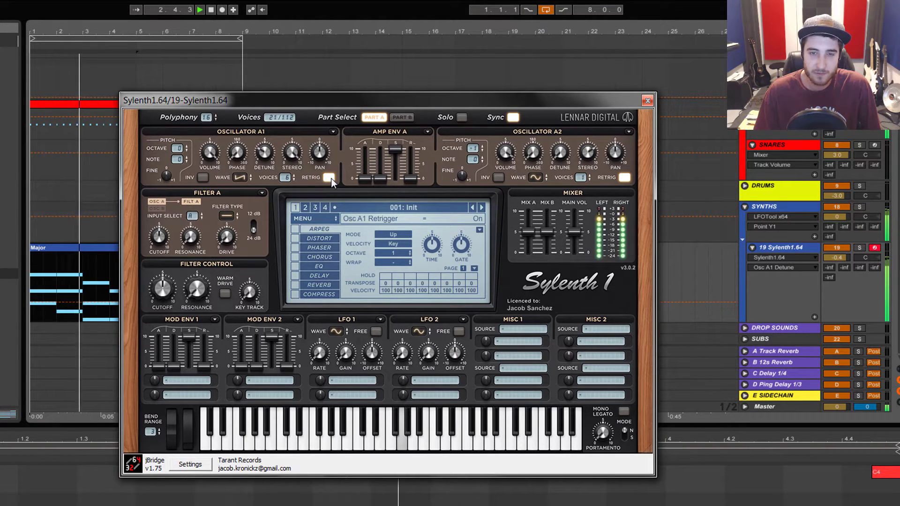
left_click(330, 178)
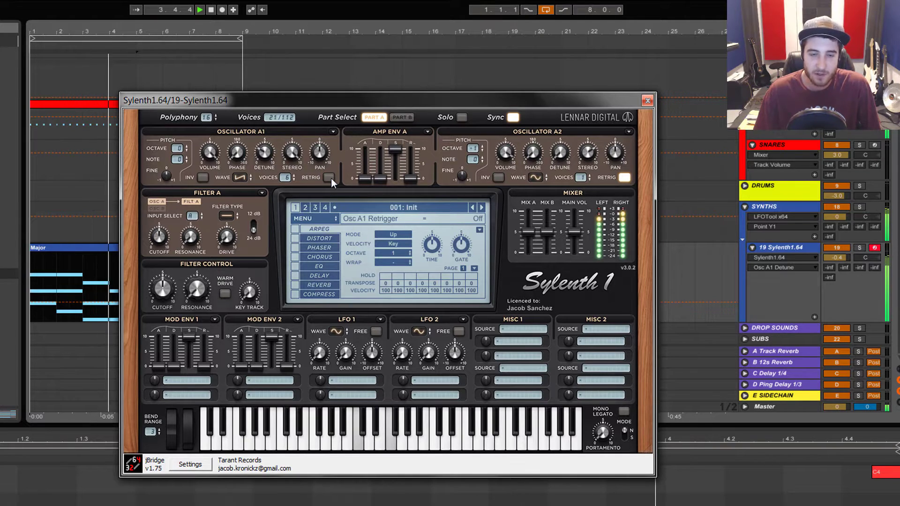
left_click(210, 9)
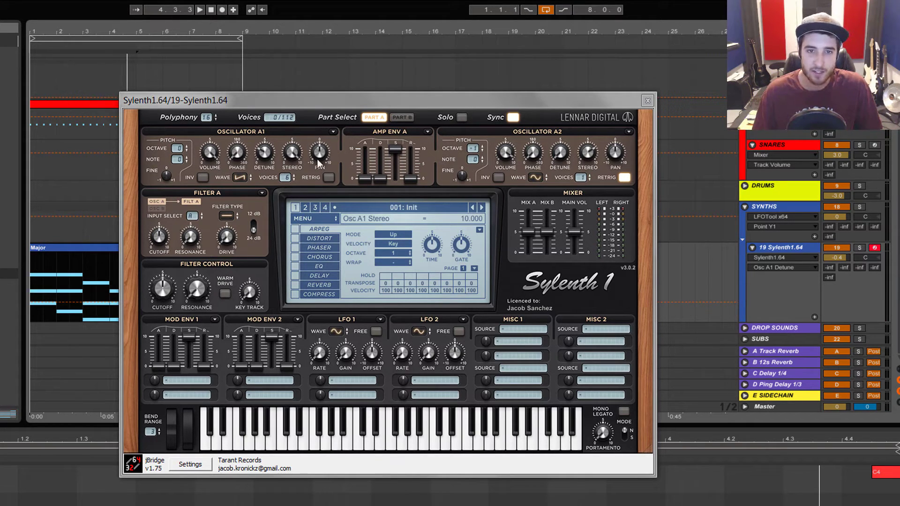
Set Oscillator A1's detune to about 2.8 and audition the chords.
left_click_drag(265, 152, 268, 155)
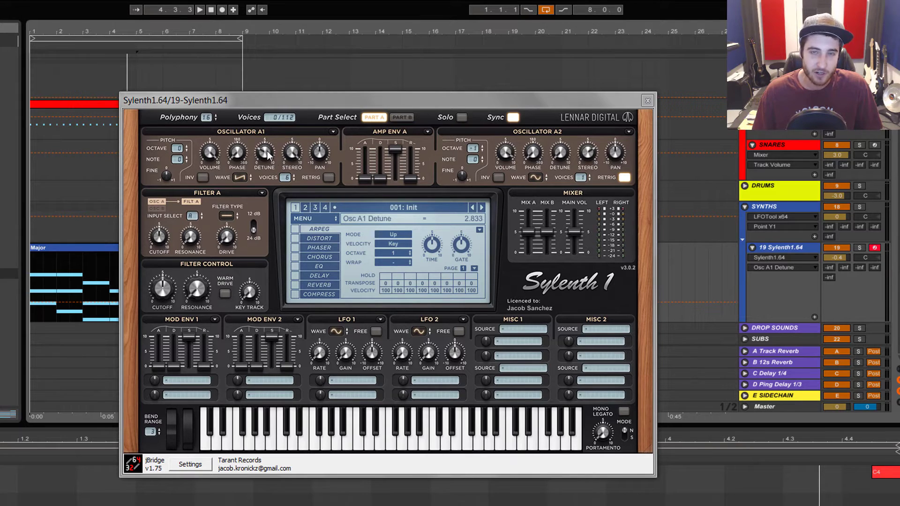
key("space")
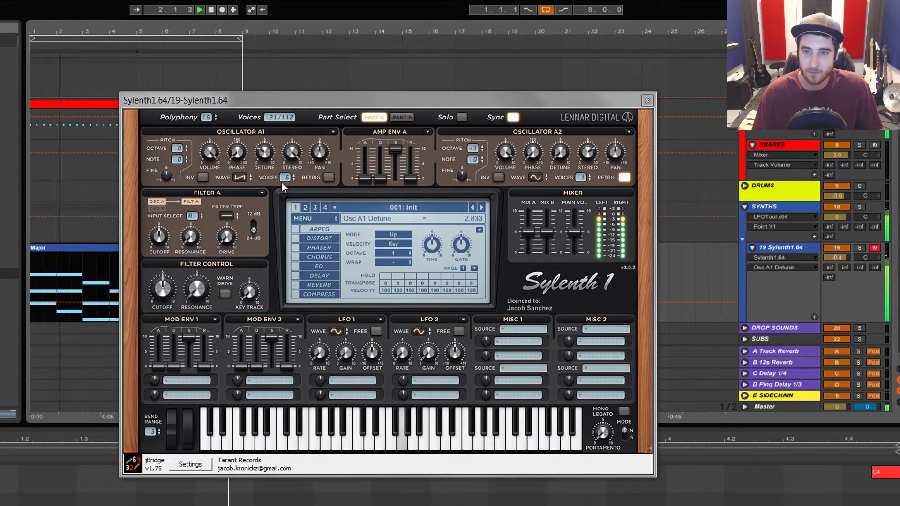
key("space")
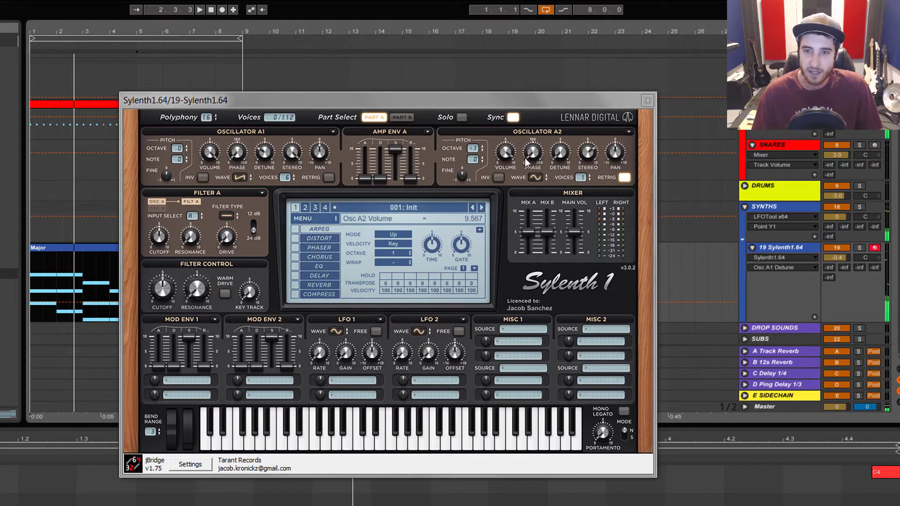
Adjust Oscillator A2's stereo width and lower its volume to 0.
left_click(513, 154)
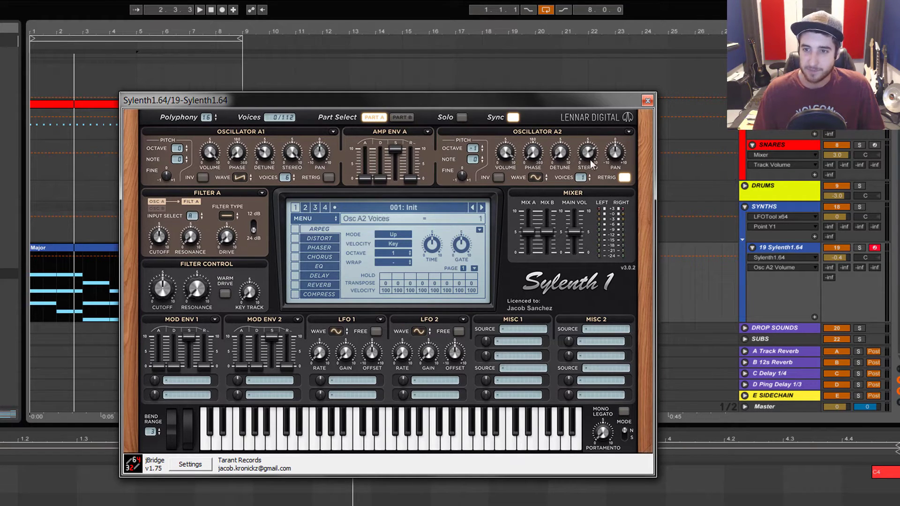
left_click_drag(594, 153, 595, 154)
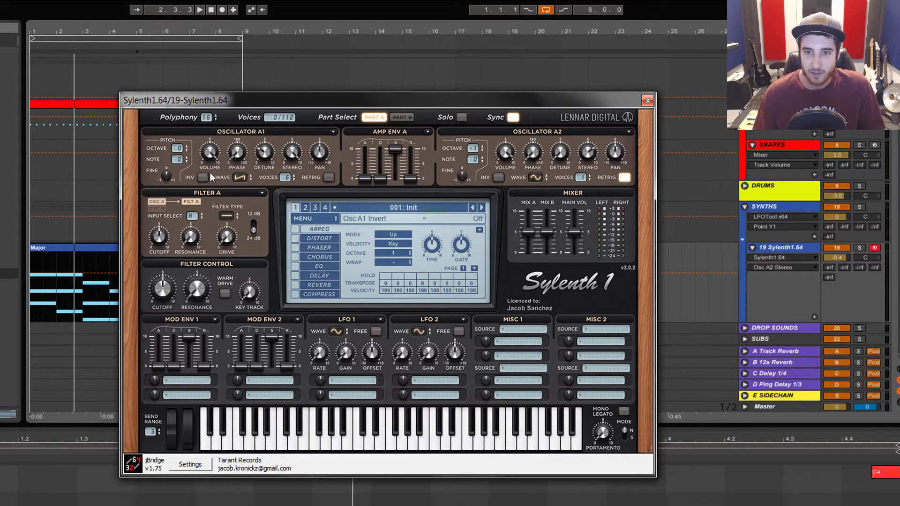
left_click(51, 251)
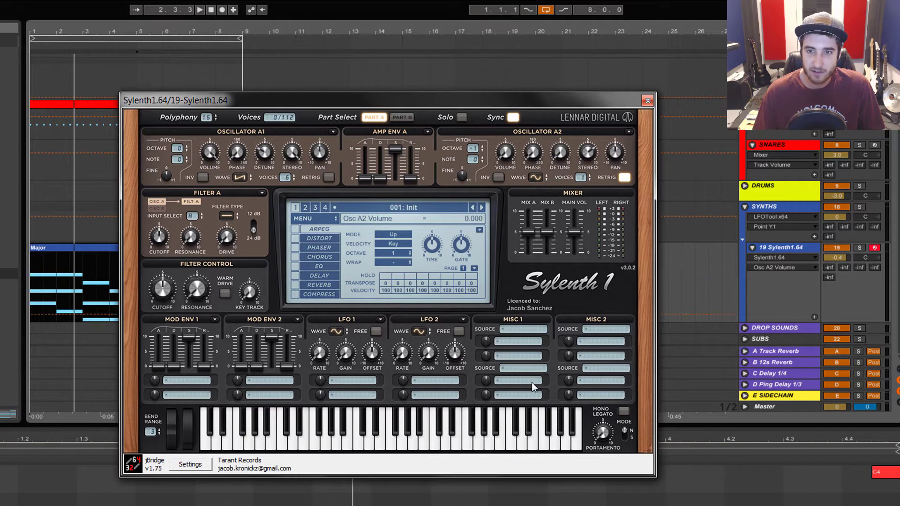
Raise Oscillator A2's volume to about 6.8 while the chords play, and stop playback.
left_click(200, 11)
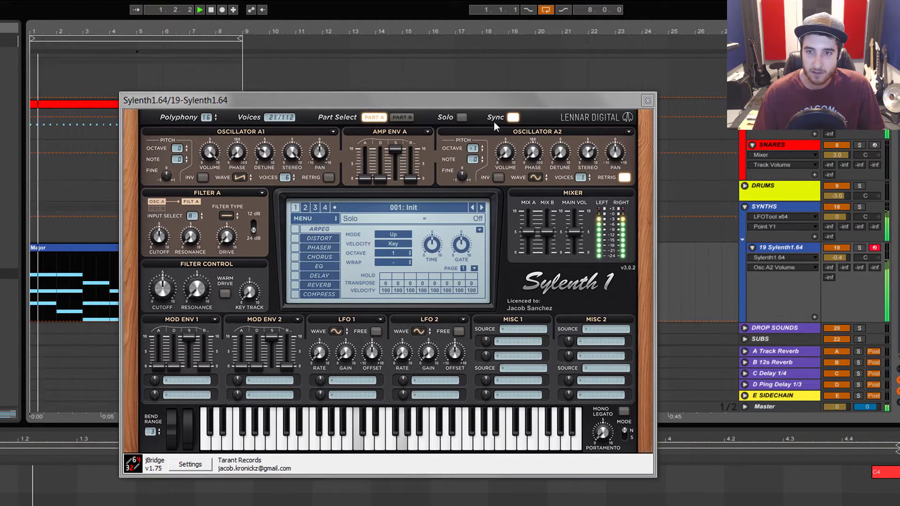
left_click(503, 143)
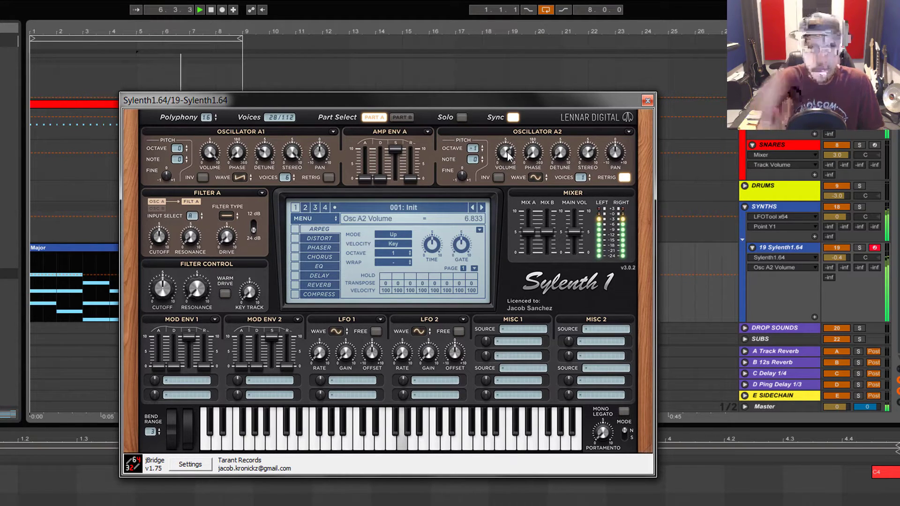
left_click(212, 10)
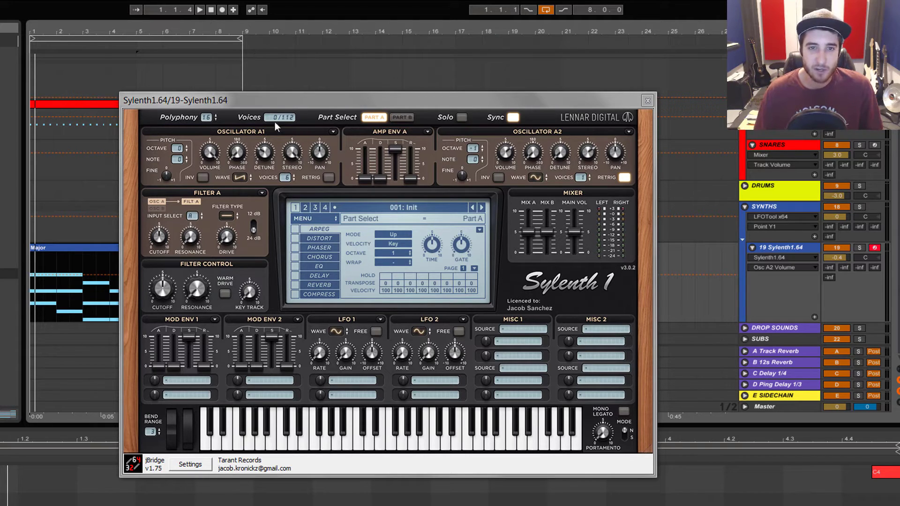
left_click(283, 96)
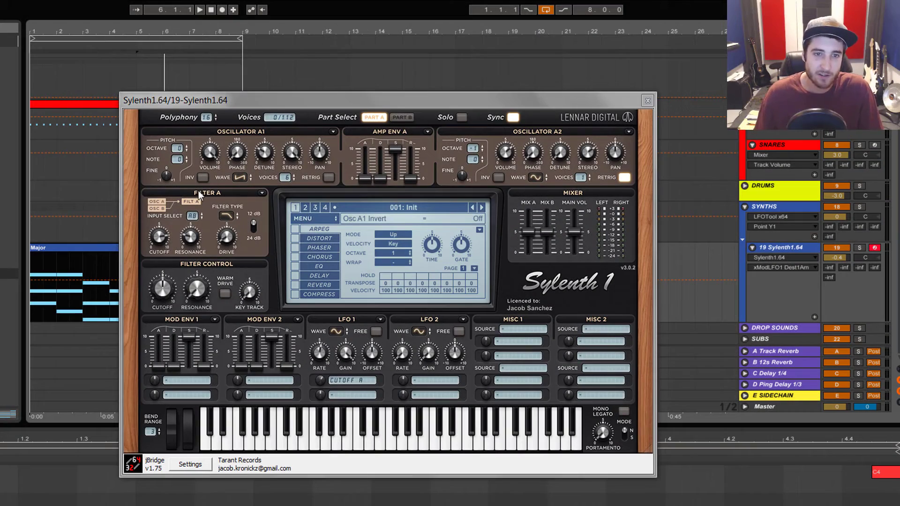
Check Filter A's input options and set its filter type to Lowpass.
left_click(192, 217)
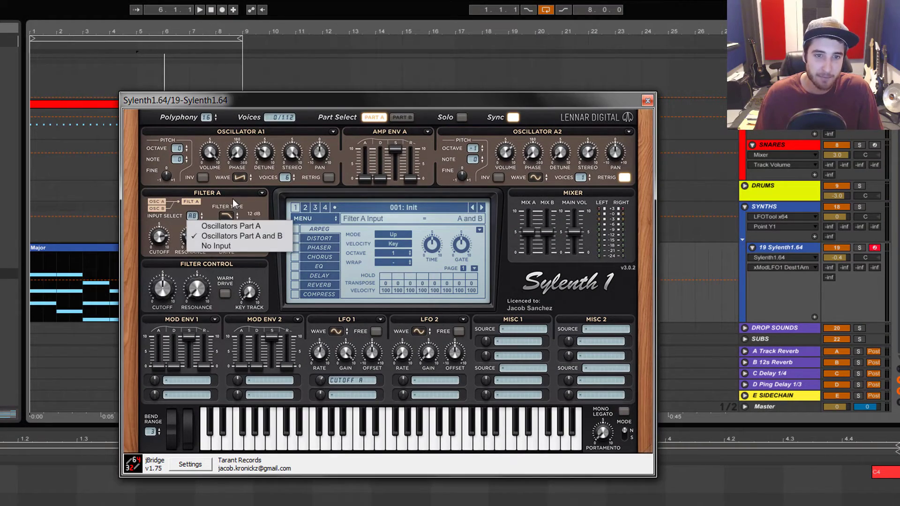
left_click(227, 215)
left_click(227, 216)
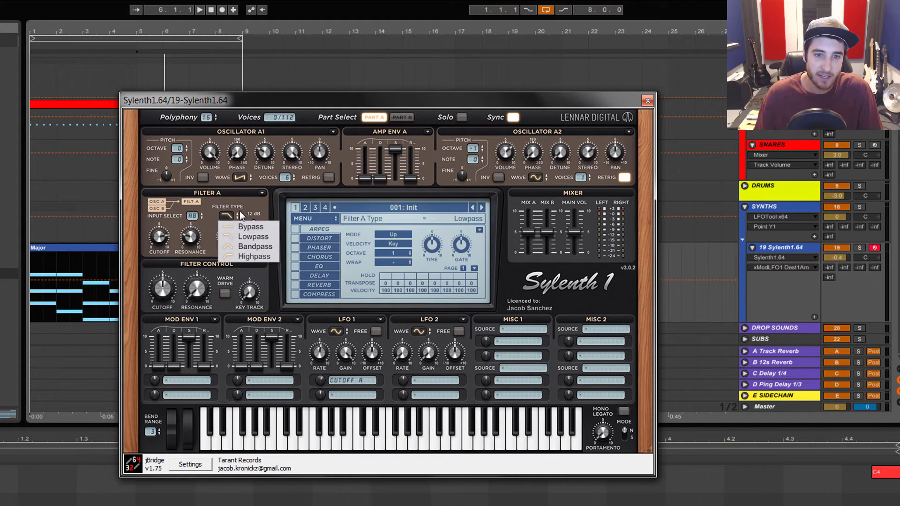
left_click(254, 237)
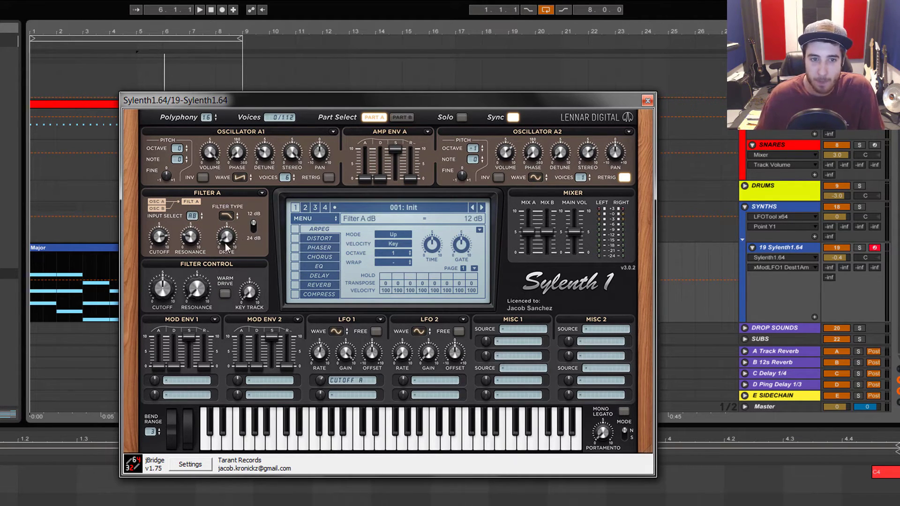
Adjust Filter A's resonance and set its cutoff to about 8.5.
left_click(161, 235)
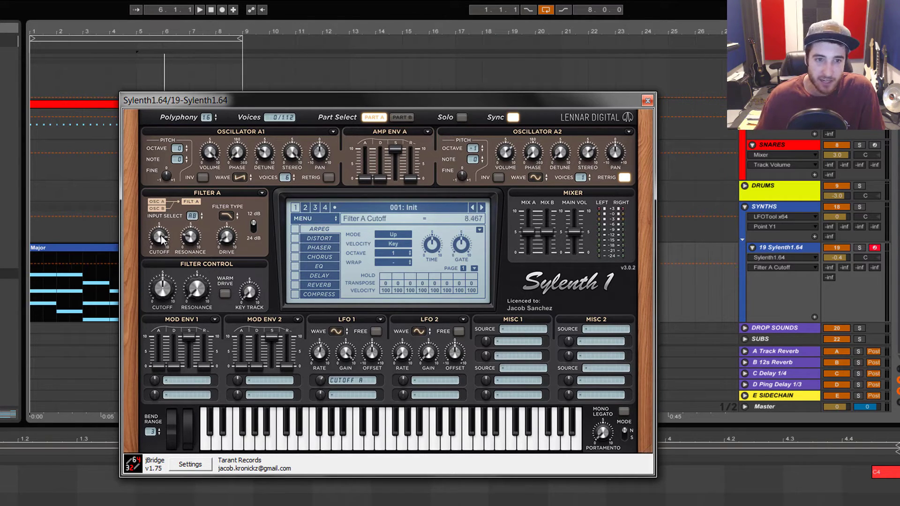
left_click(193, 235)
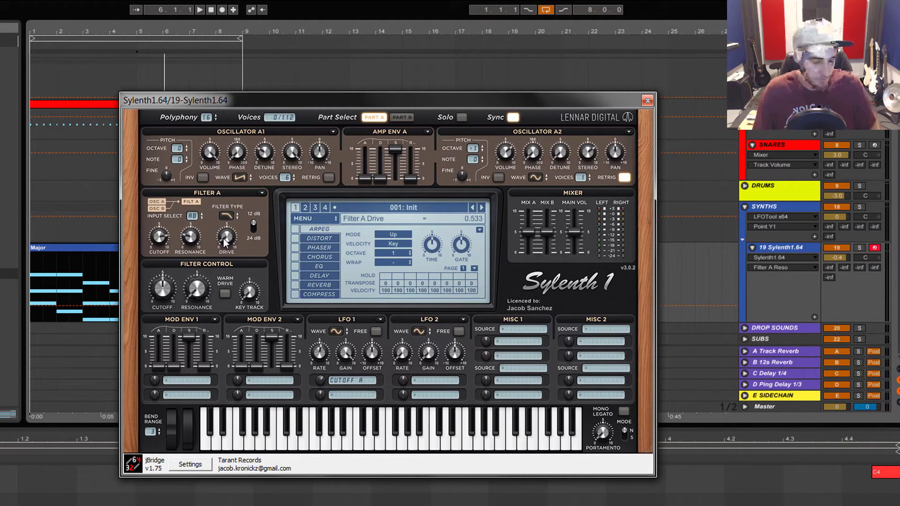
left_click(210, 10)
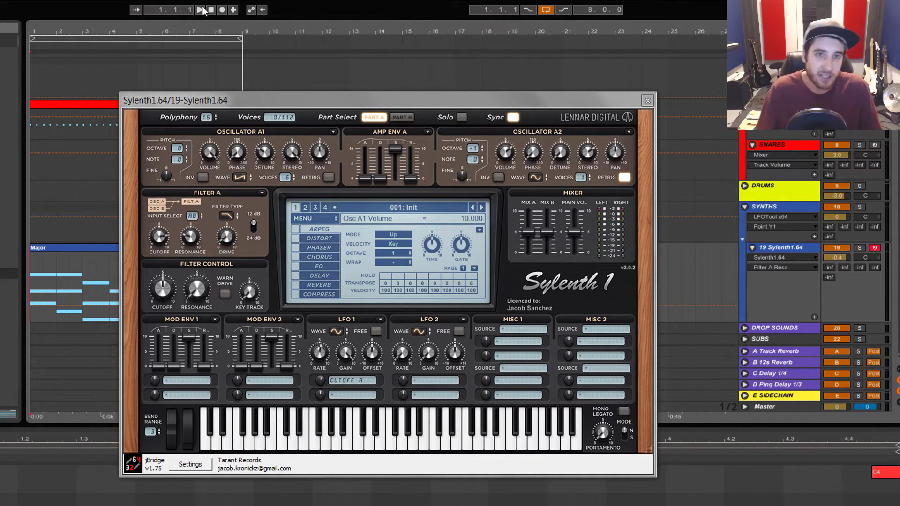
Audition the chords and raise Filter A's cutoff to 10.
left_click(200, 10)
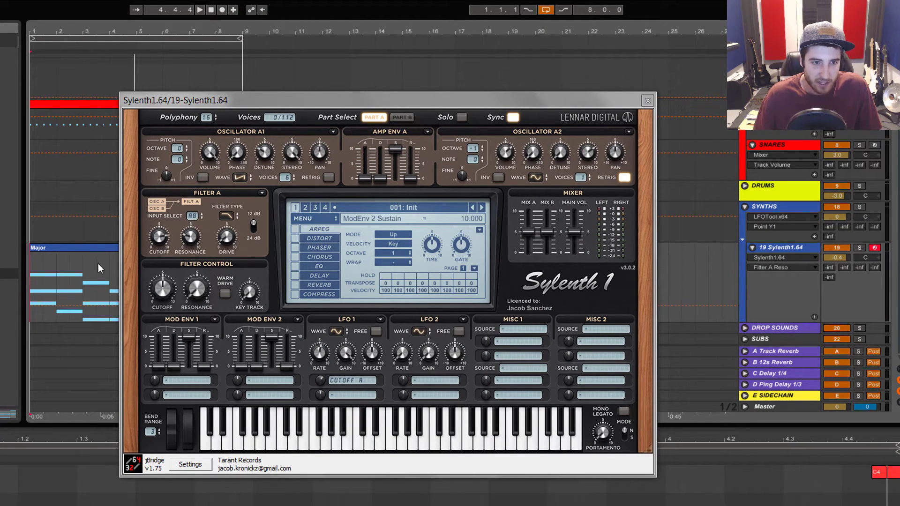
key("space")
key("space")
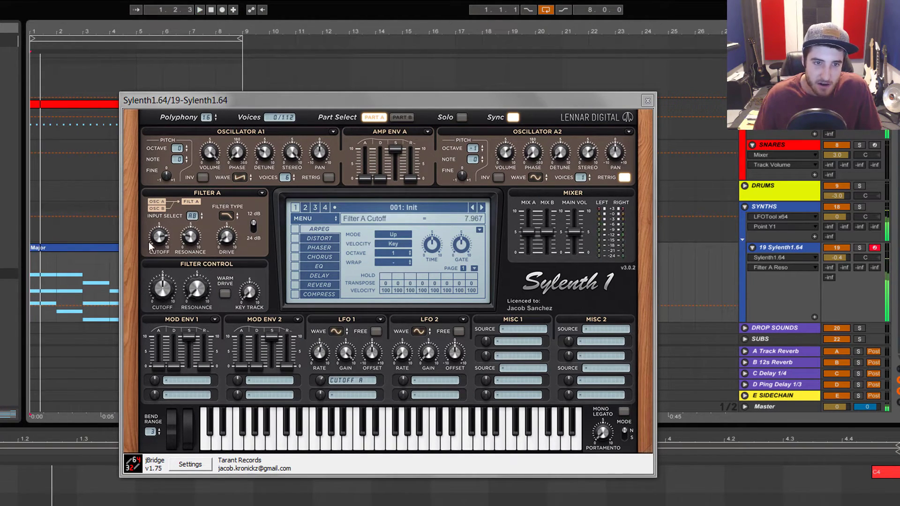
left_click(157, 239)
key("space")
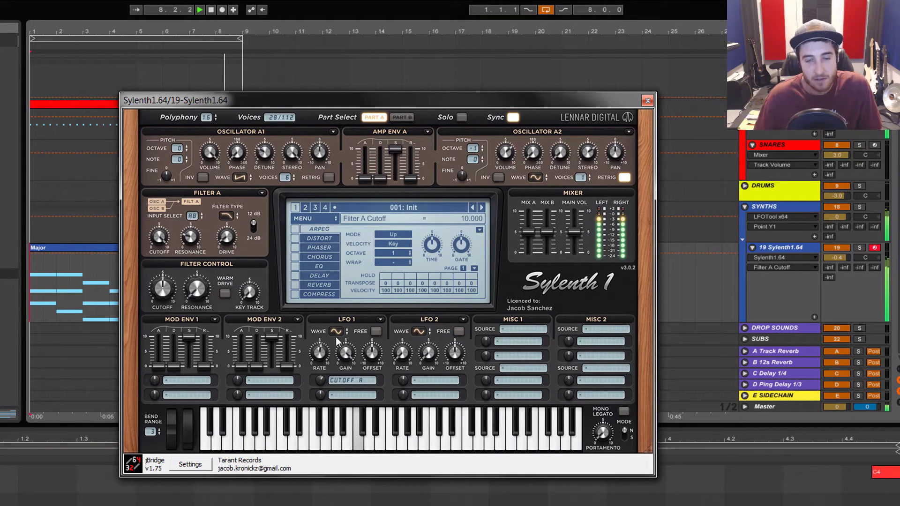
Restart the chords, set Filter A's cutoff to 8.5 and adjust LFO 1's modulation amount for Cutoff A.
left_click(211, 10)
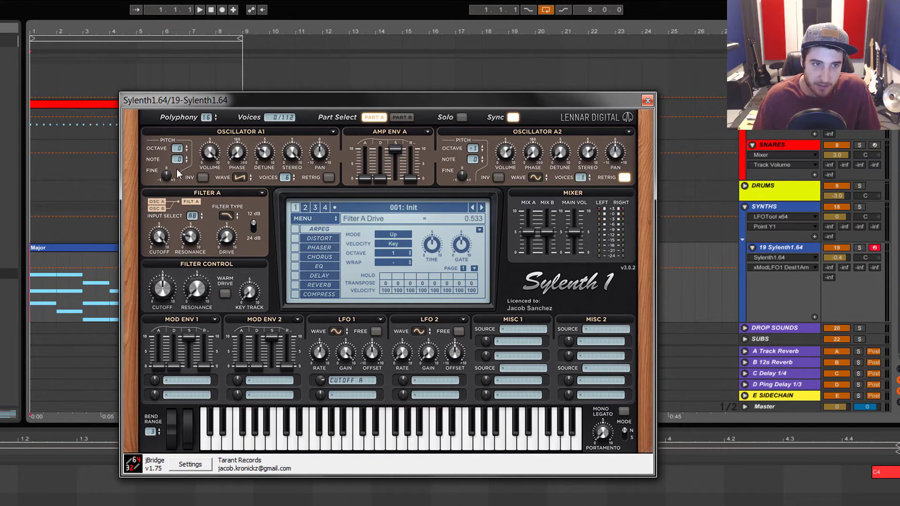
left_click(200, 9)
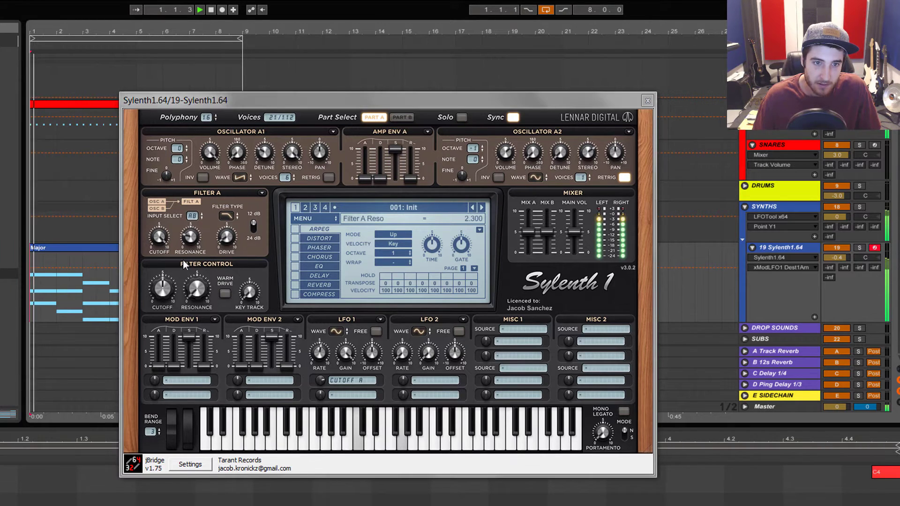
left_click_drag(165, 247, 188, 345)
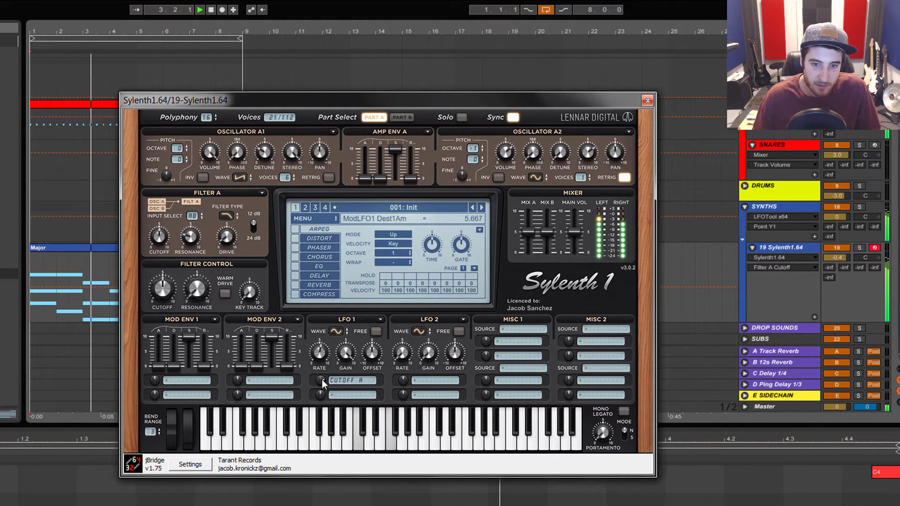
left_click_drag(322, 379, 340, 422)
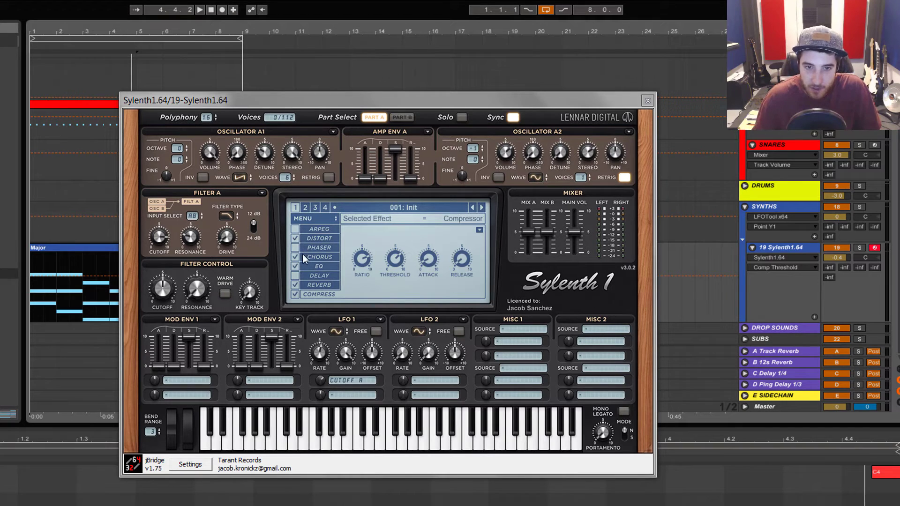
Turn off the compressor, reverb, EQ, chorus and distortion effects.
left_click(295, 294)
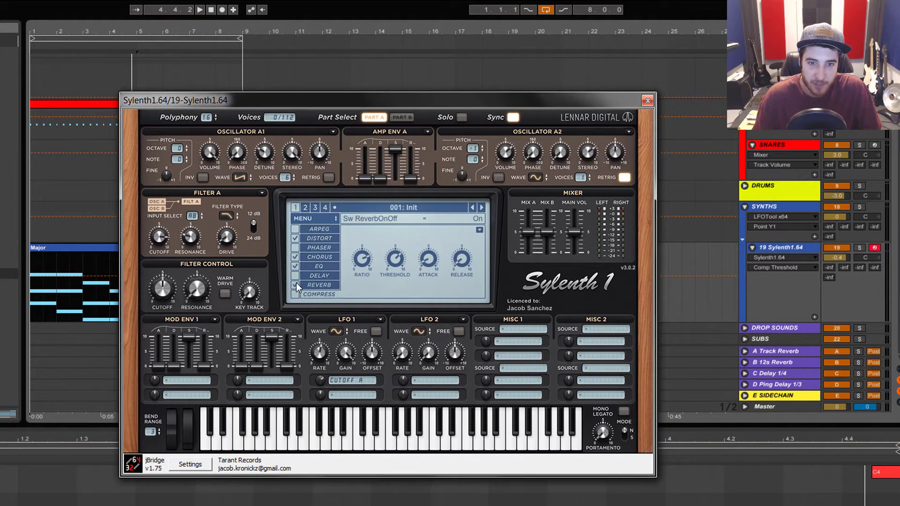
left_click(296, 283)
left_click(295, 266)
left_click(296, 256)
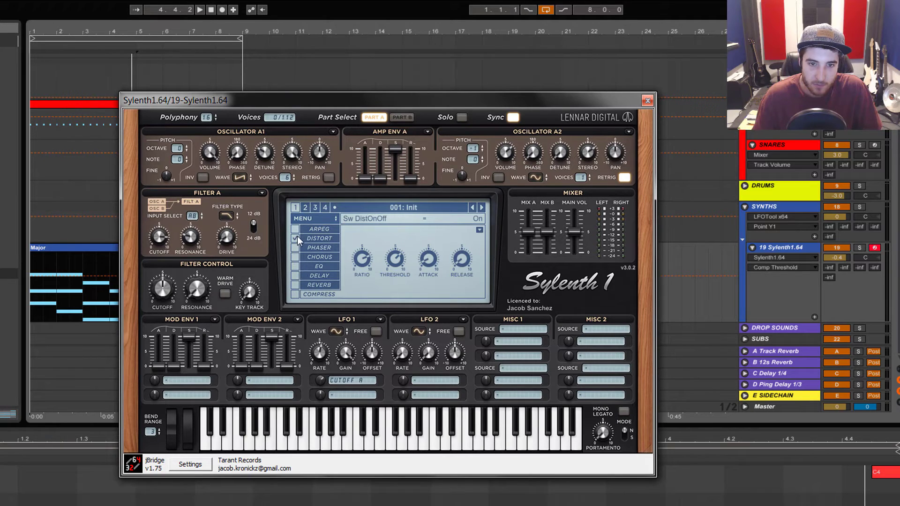
left_click(295, 238)
Show the BitCrush distortion settings, play the chords dry, and enable distortion during playback before stopping it.
left_click(311, 239)
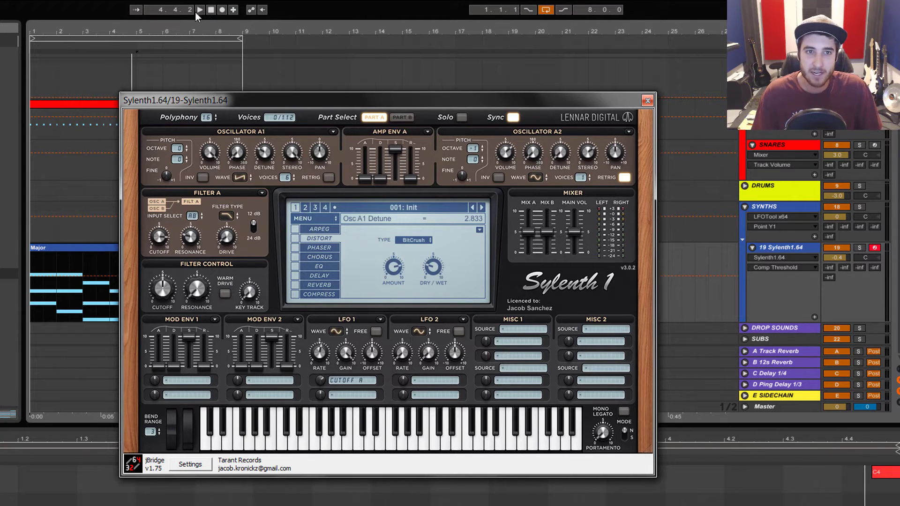
left_click(94, 209)
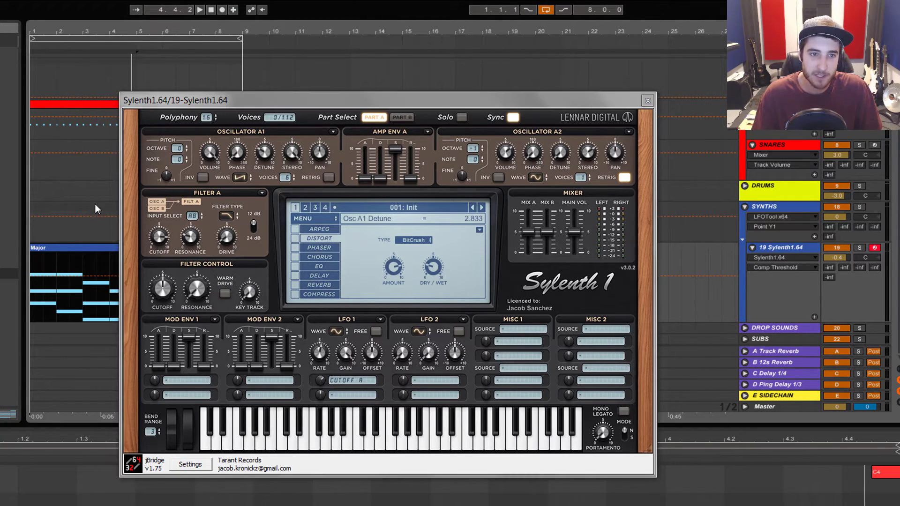
left_click(200, 10)
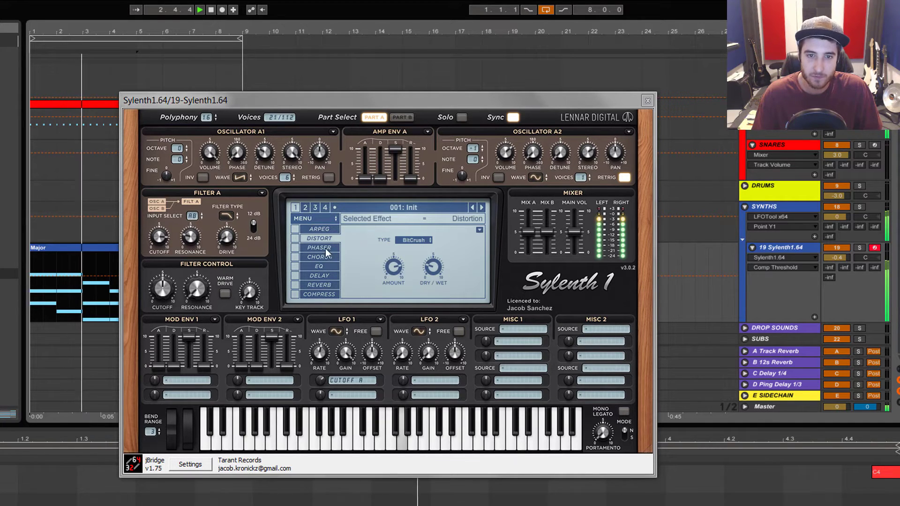
left_click(294, 239)
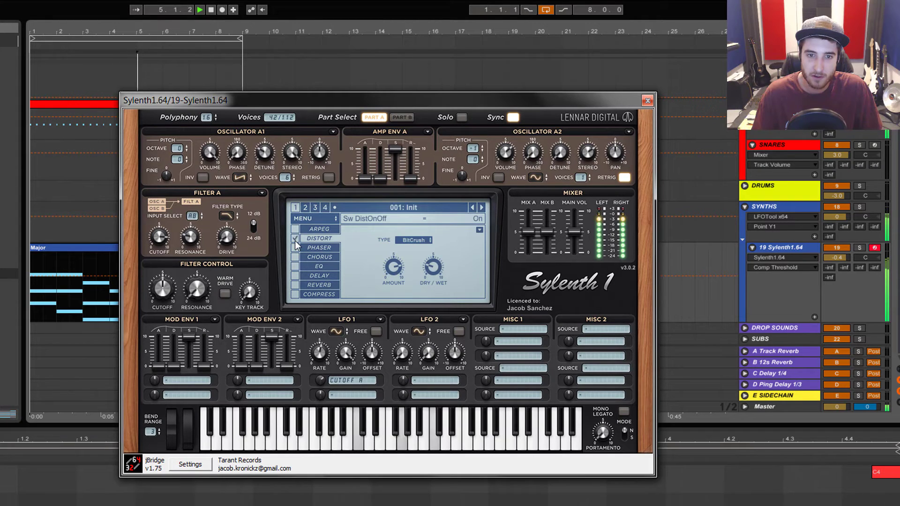
left_click(210, 10)
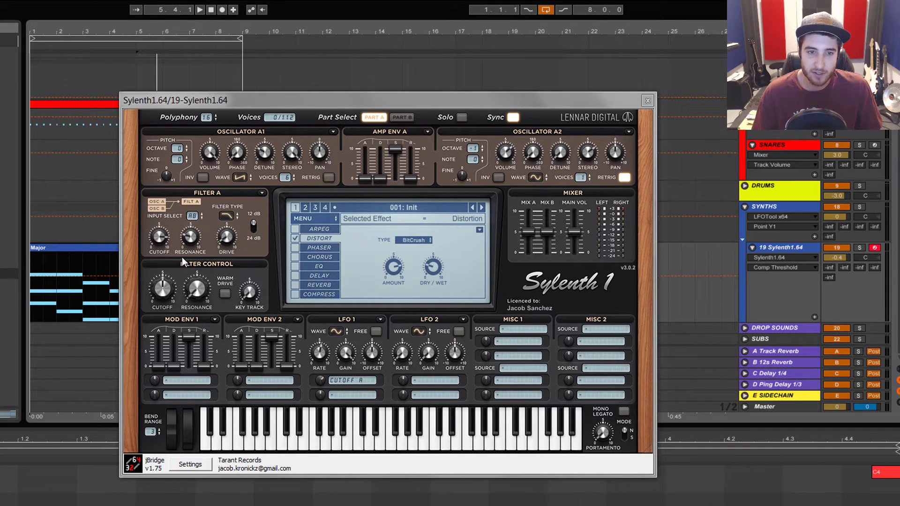
Show the chorus settings and audition the distorted chords with chorus switched off.
left_click(296, 257)
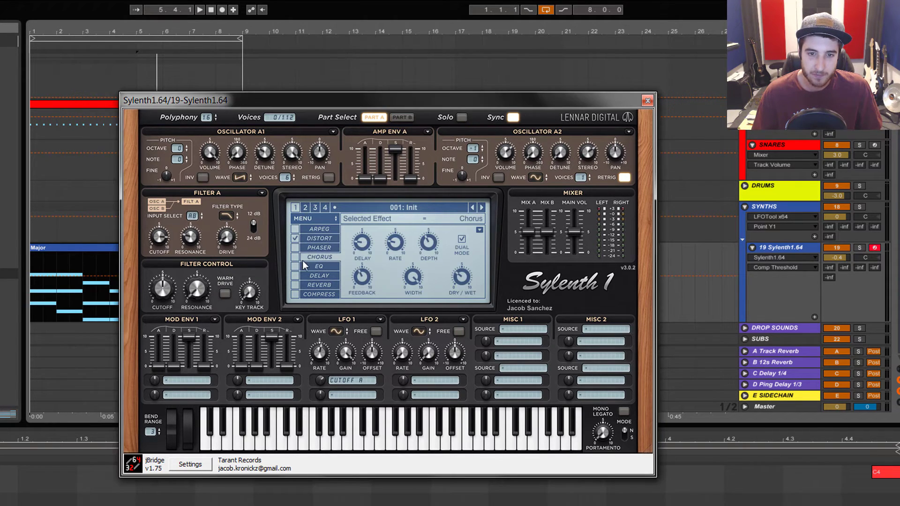
left_click(301, 261)
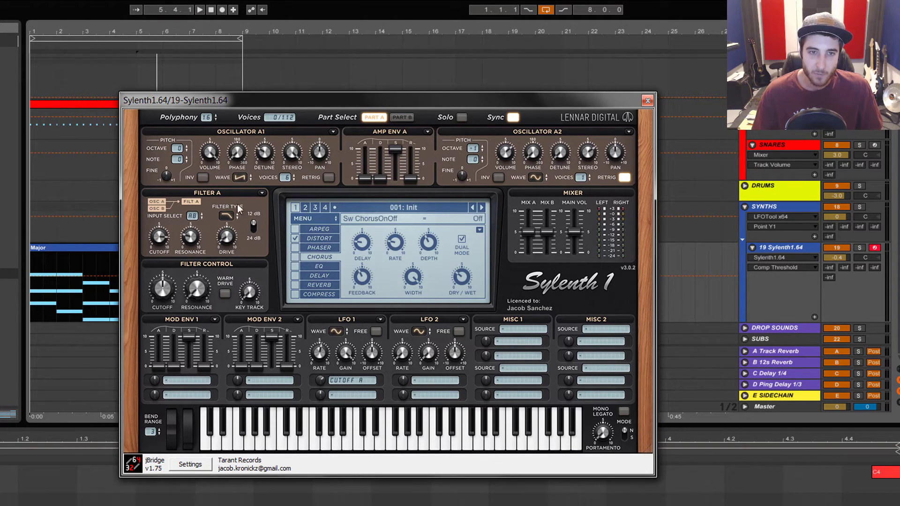
left_click(211, 10)
left_click(200, 10)
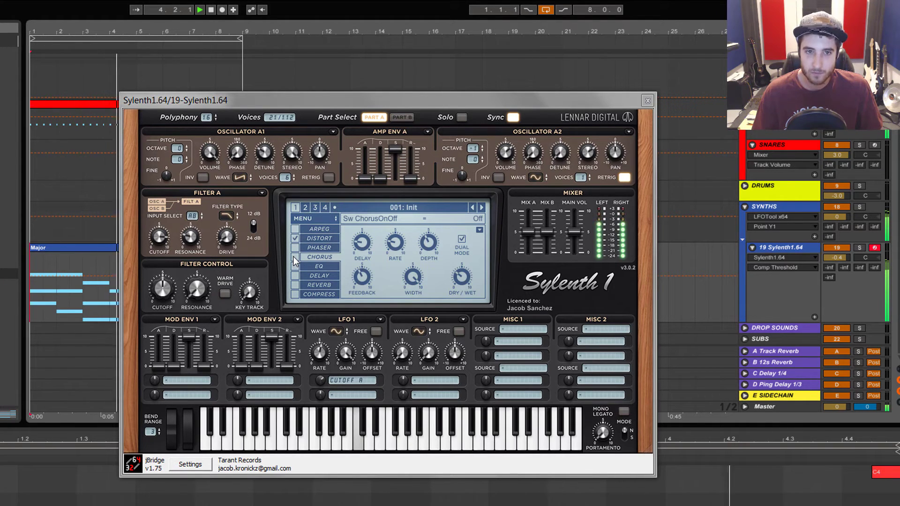
key("space")
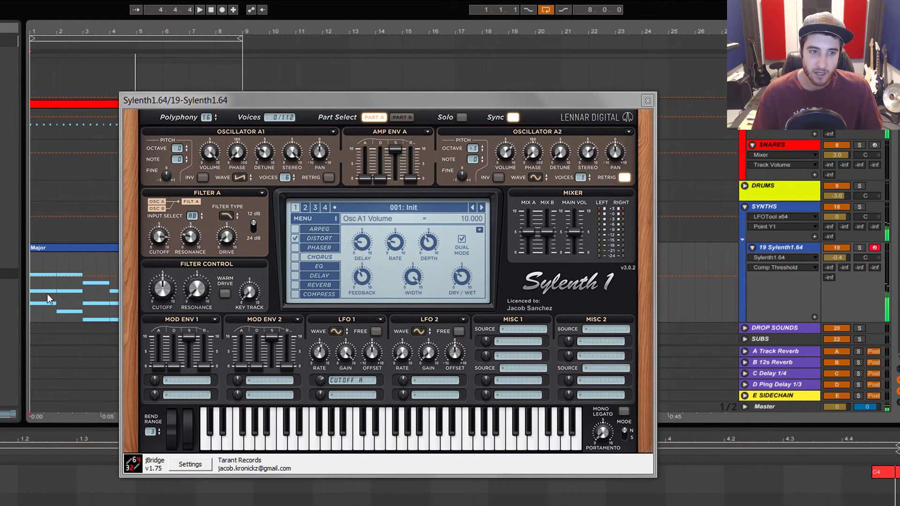
left_click(38, 249)
Enable the chorus effect, play the chords through it and stop playback.
left_click(296, 256)
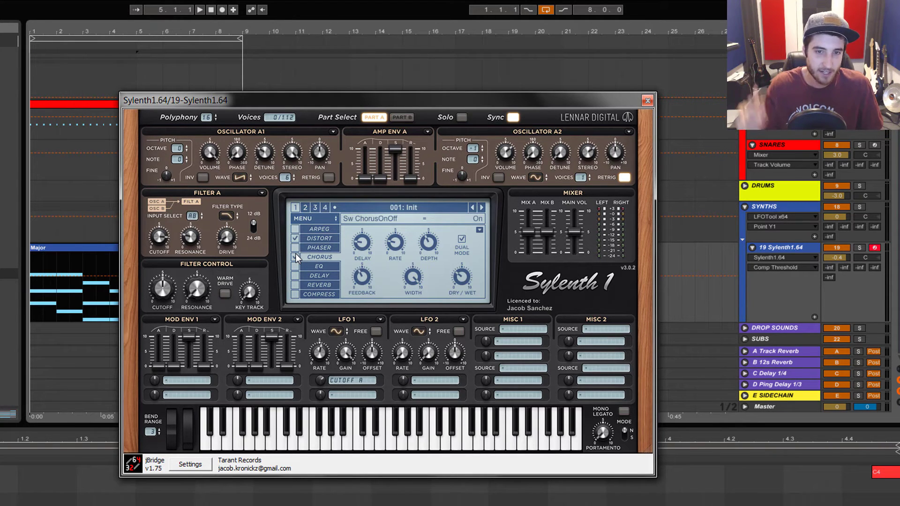
left_click(86, 247)
key("space")
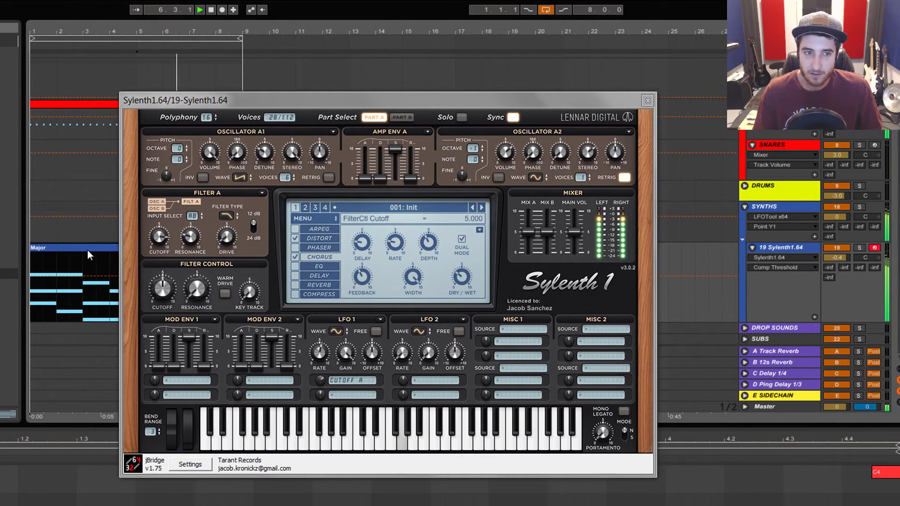
key("space")
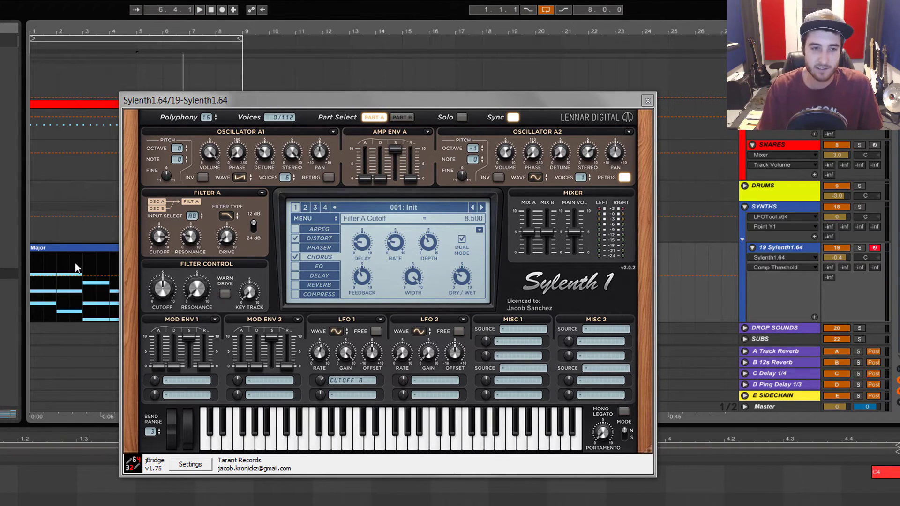
Adjust the chorus dry/wet mix and set its feedback to about 32% while the chords play, and stop playback.
key("space")
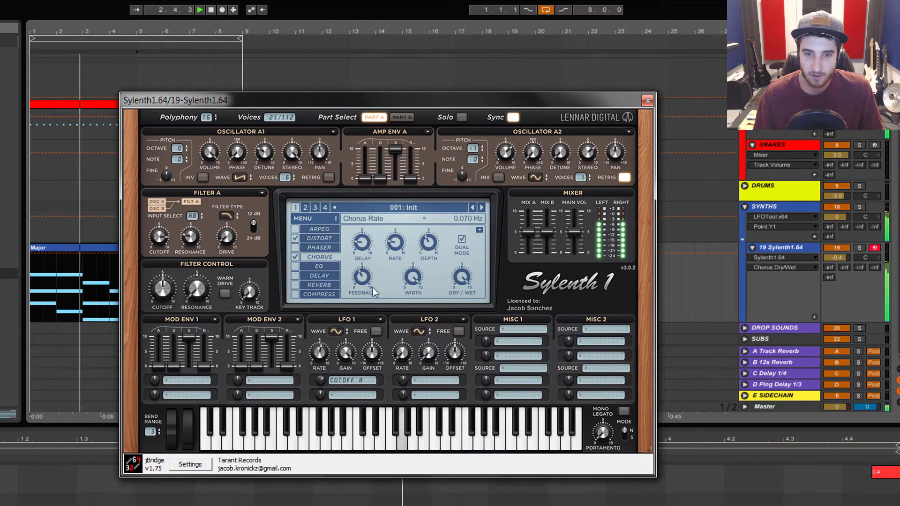
left_click_drag(354, 278, 392, 247)
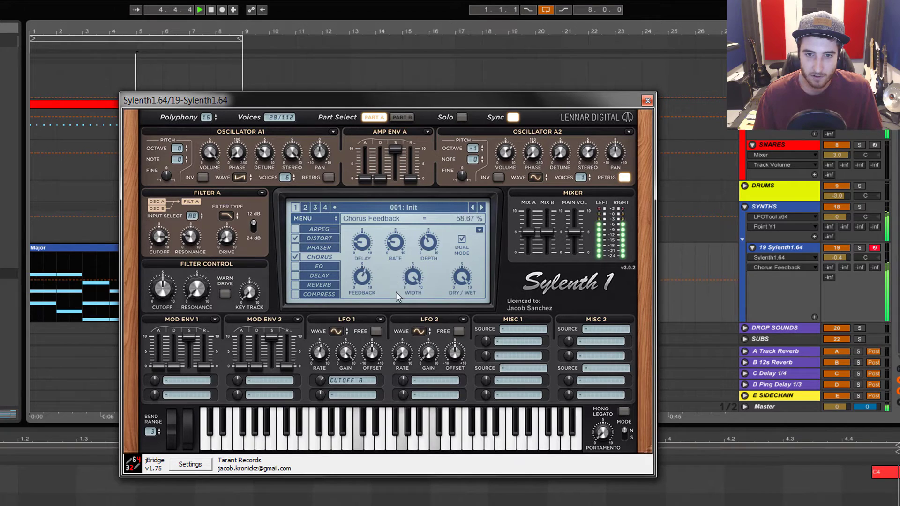
left_click_drag(459, 277, 510, 443)
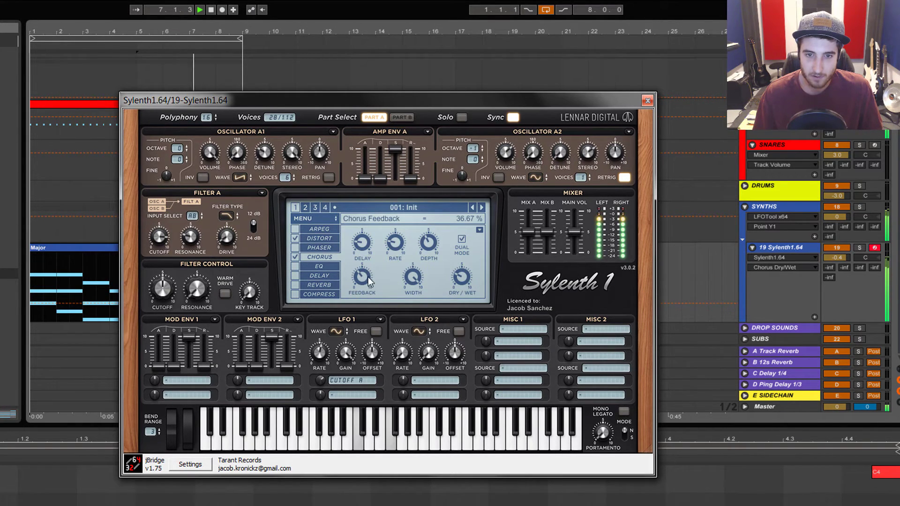
left_click_drag(363, 279, 372, 288)
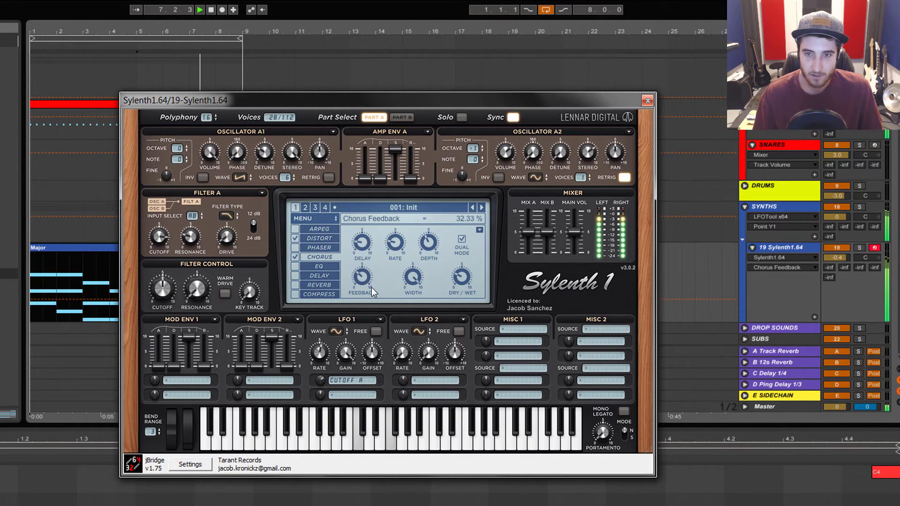
left_click(211, 10)
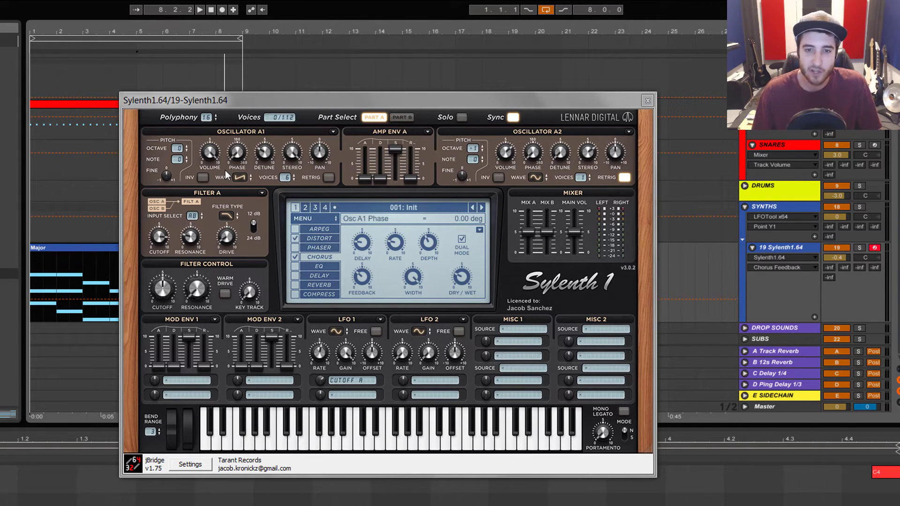
Show the EQ settings with their bass frequency, enable the EQ while the chords play, and stop playback.
left_click(308, 266)
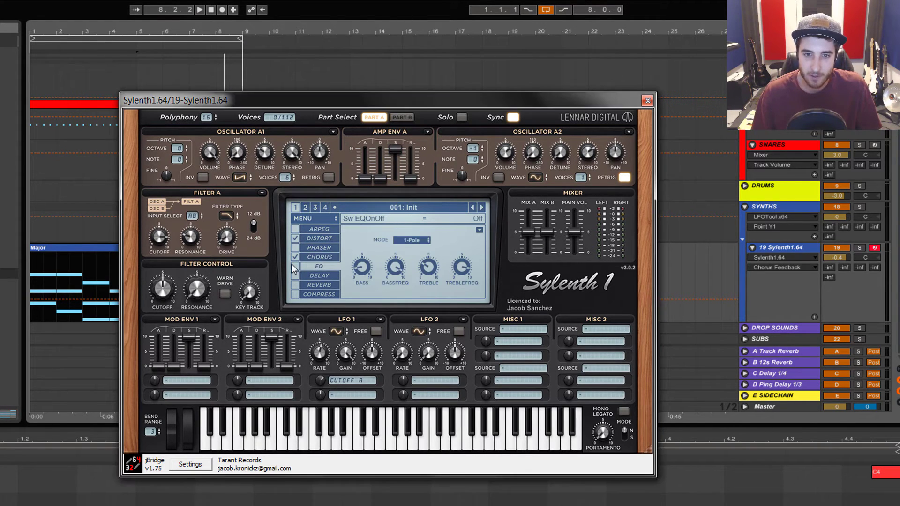
left_click(392, 269)
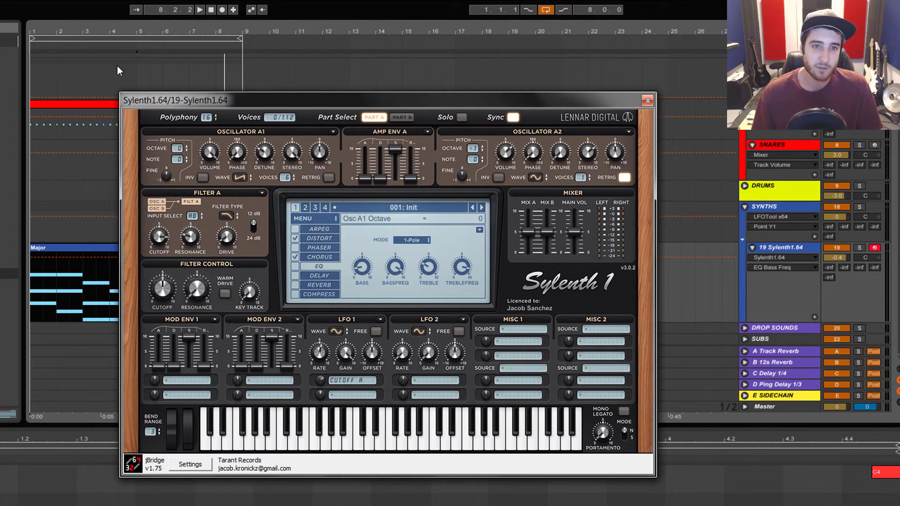
left_click(201, 9)
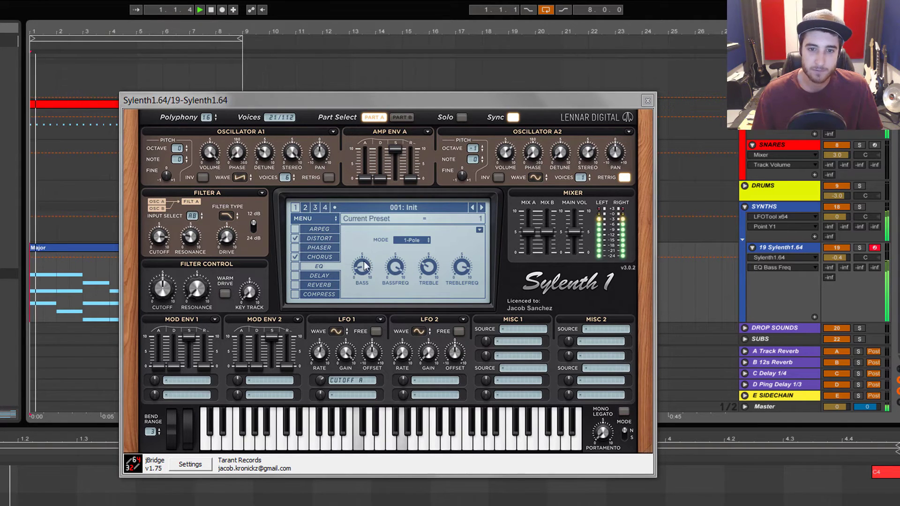
left_click(295, 266)
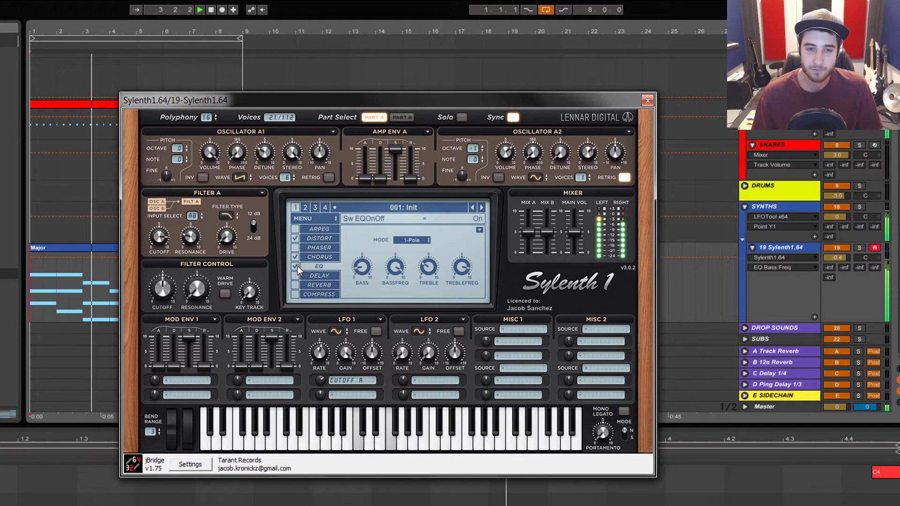
left_click(210, 13)
left_click(210, 12)
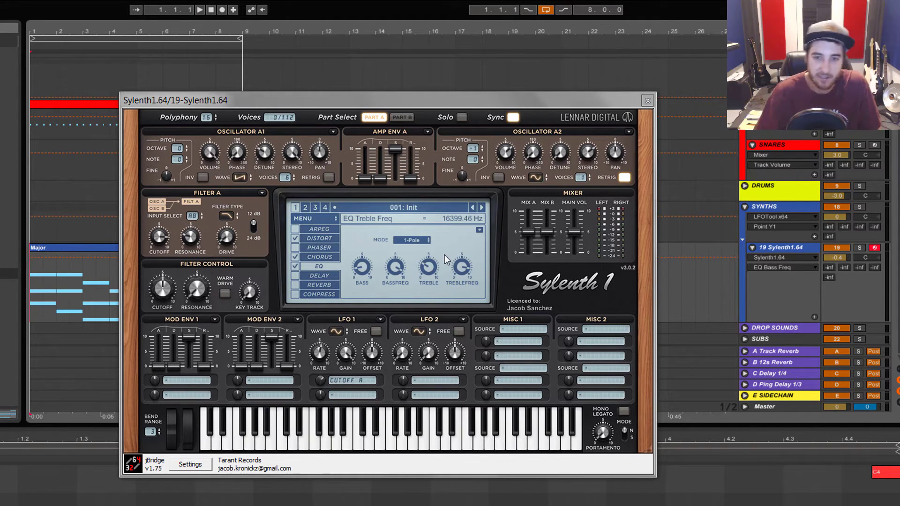
Show the reverb settings and compare the chords with reverb off and on, leaving reverb enabled and playback stopped.
left_click(308, 285)
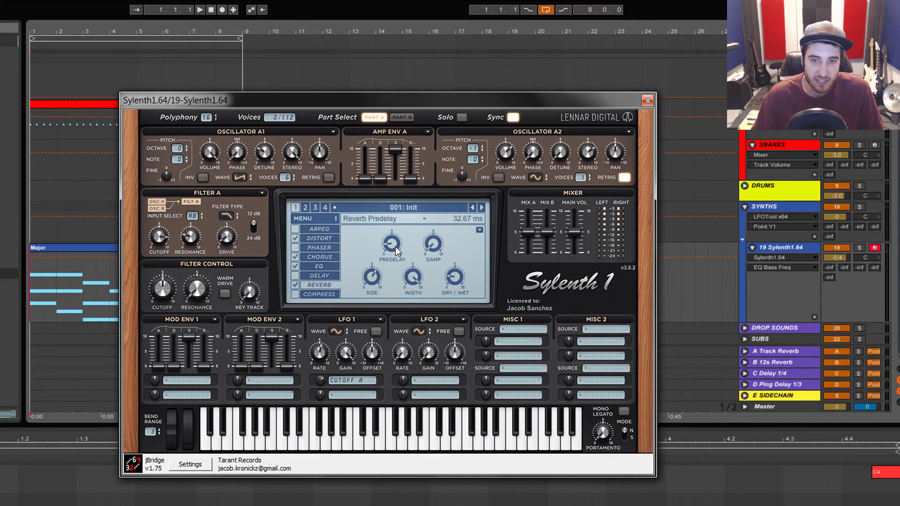
left_click(212, 9)
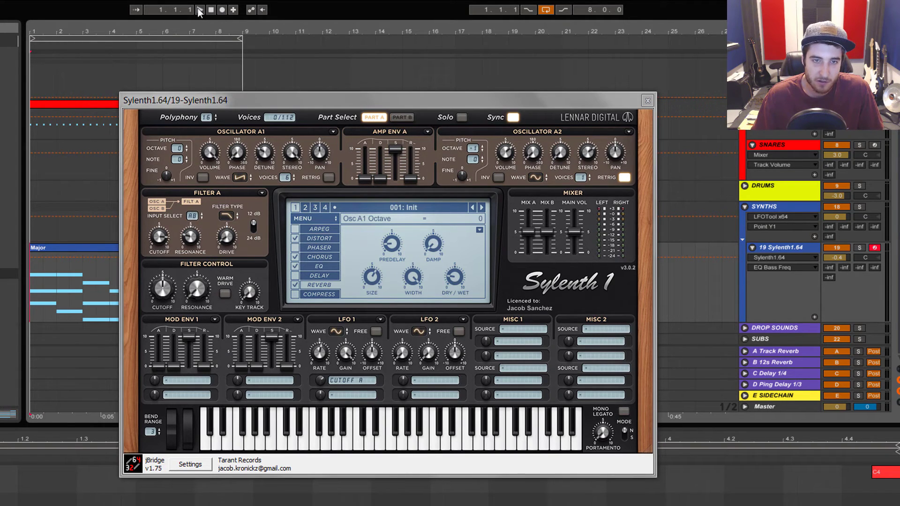
left_click(199, 9)
left_click(295, 285)
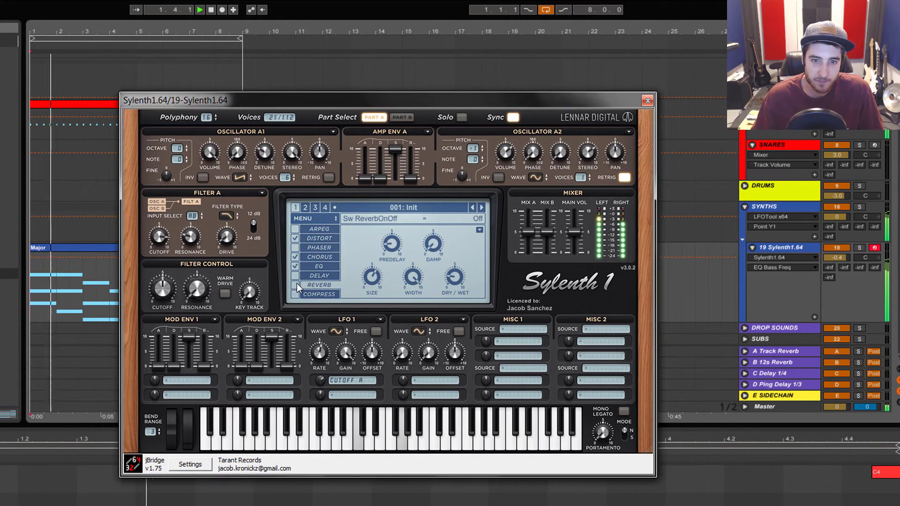
left_click(296, 285)
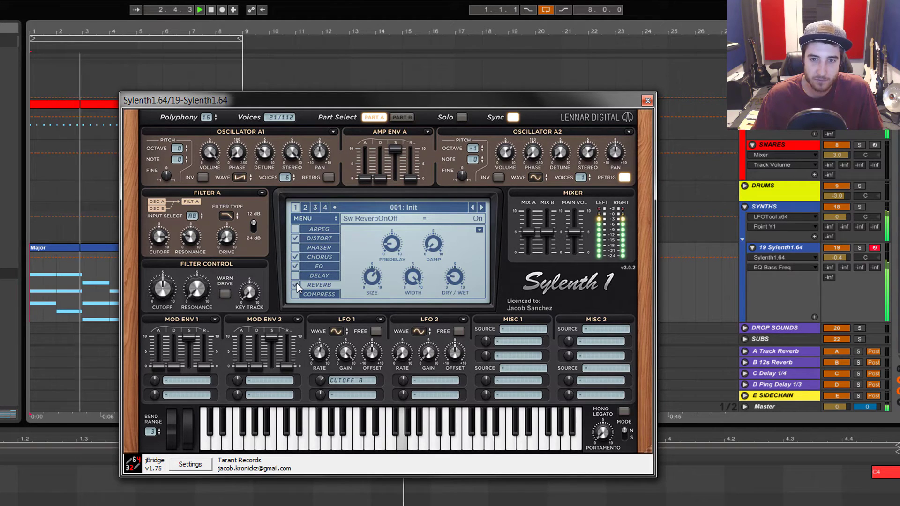
left_click(83, 248)
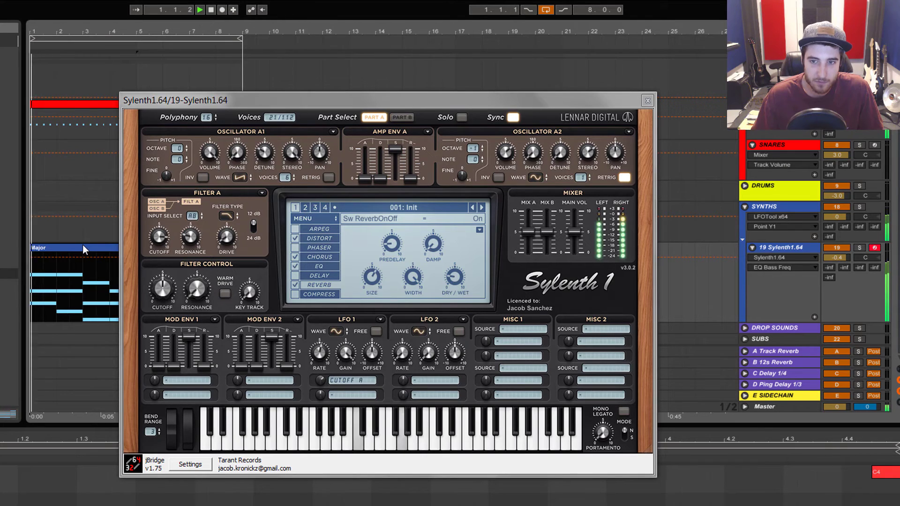
key("space")
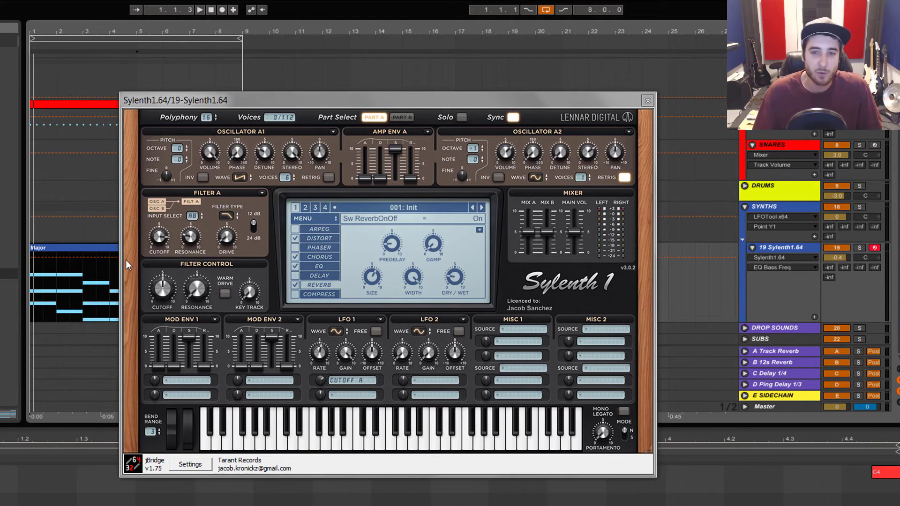
mouse_move(167, 278)
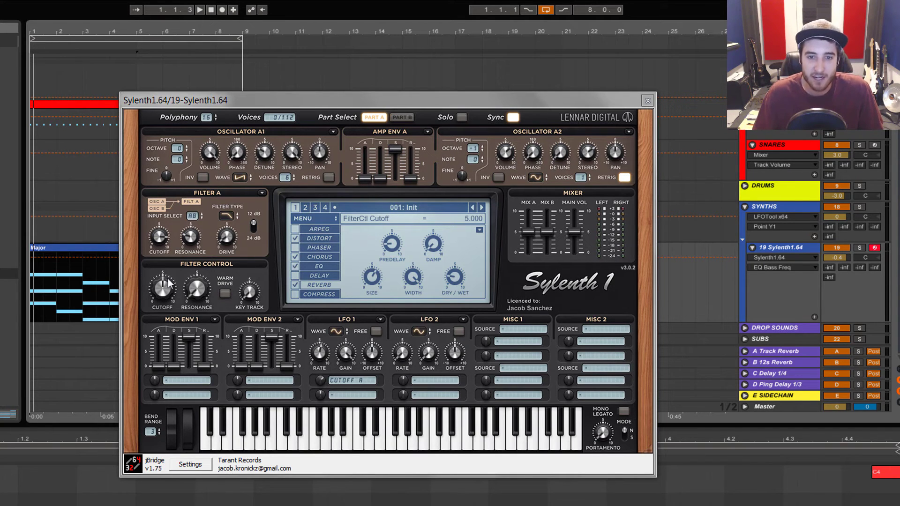
Show the compressor settings and compare the chords with compression on and off, leaving the compressor enabled and playback stopped.
left_click(328, 293)
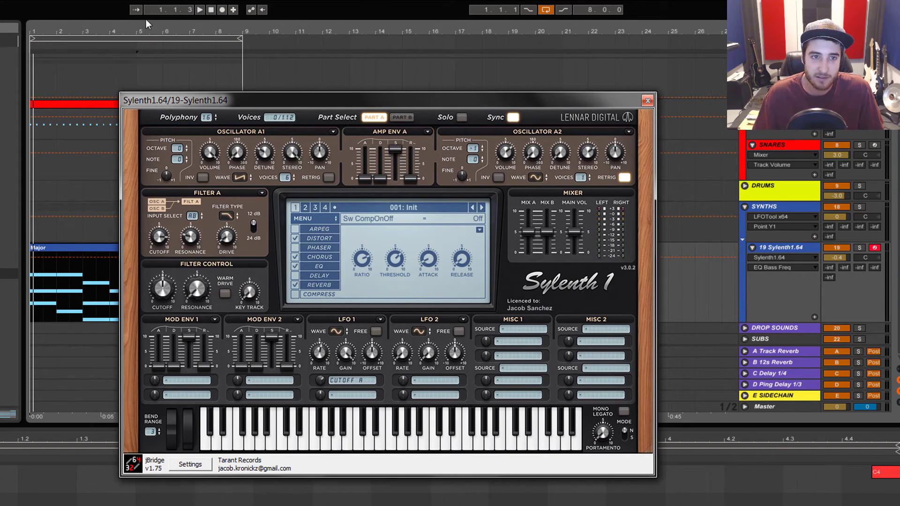
left_click(201, 10)
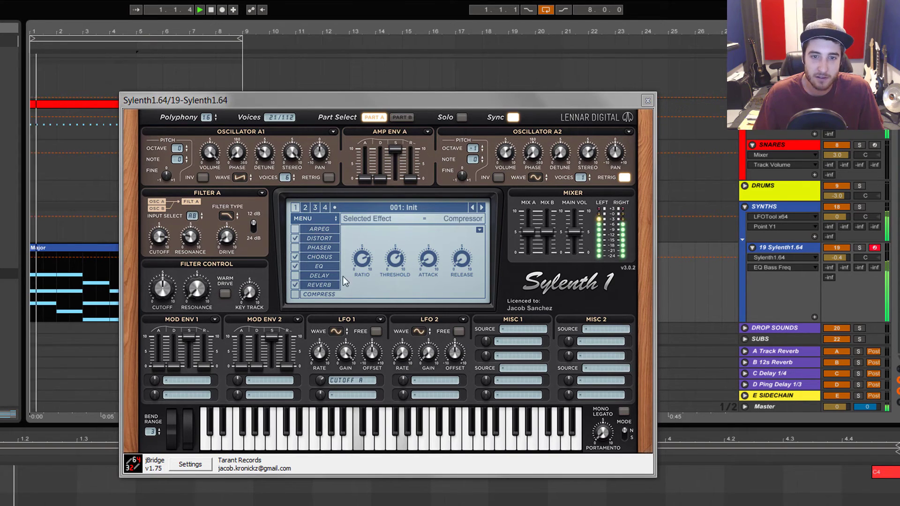
left_click(295, 294)
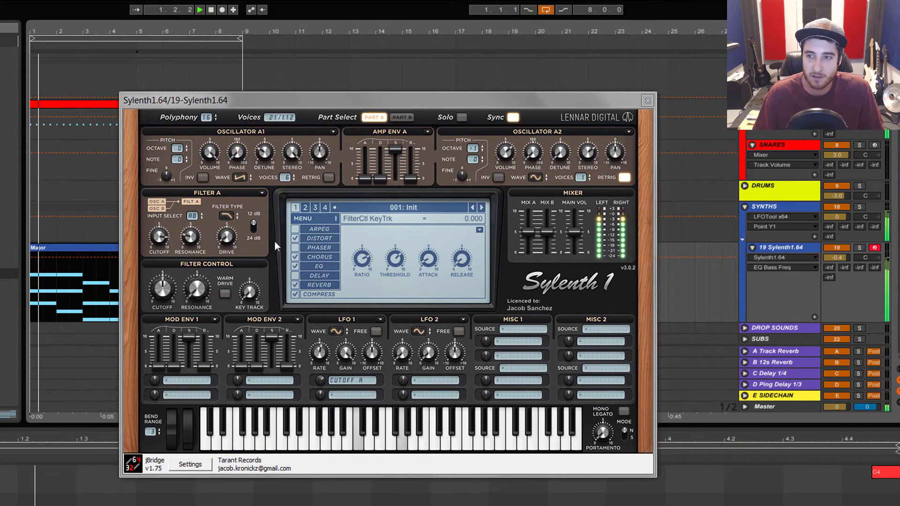
left_click(294, 294)
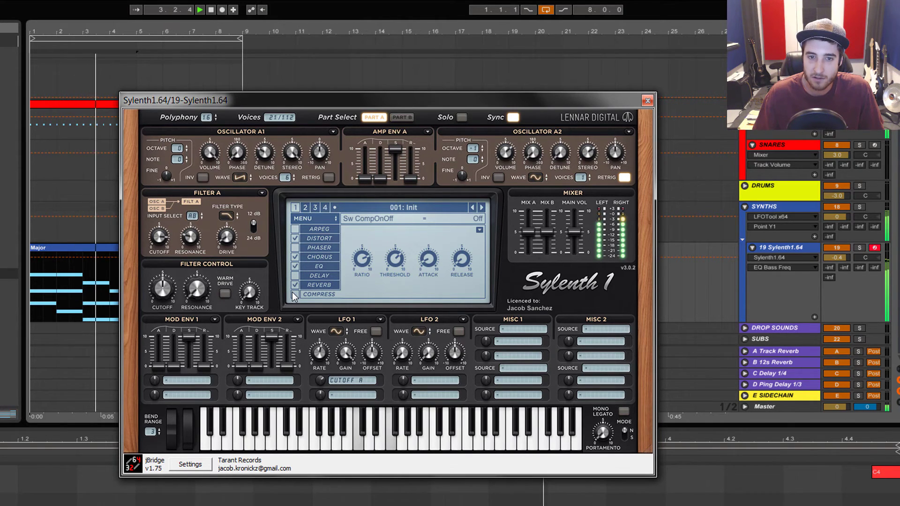
left_click(293, 293)
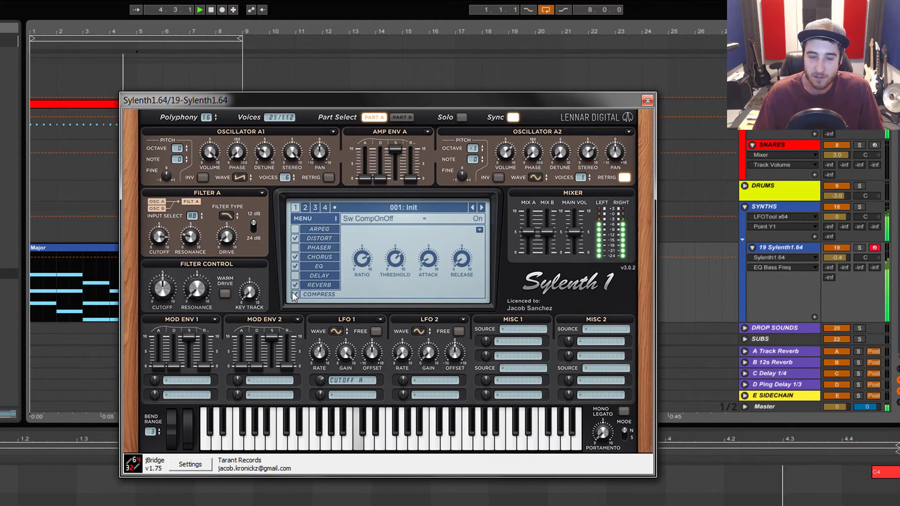
left_click(106, 250)
key("space")
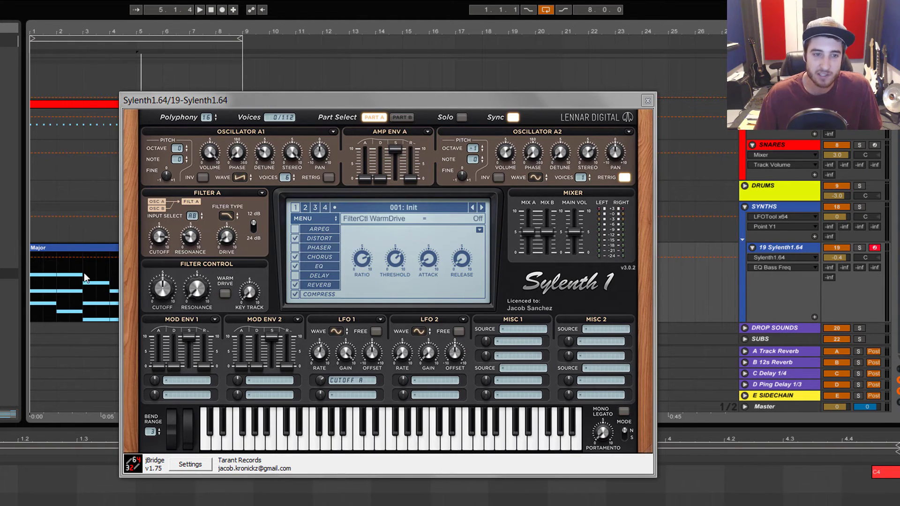
Play the chords from the start with filter A's cutoff raised to about 9.47, stop playback and reposition the synth window slightly.
left_click(31, 285)
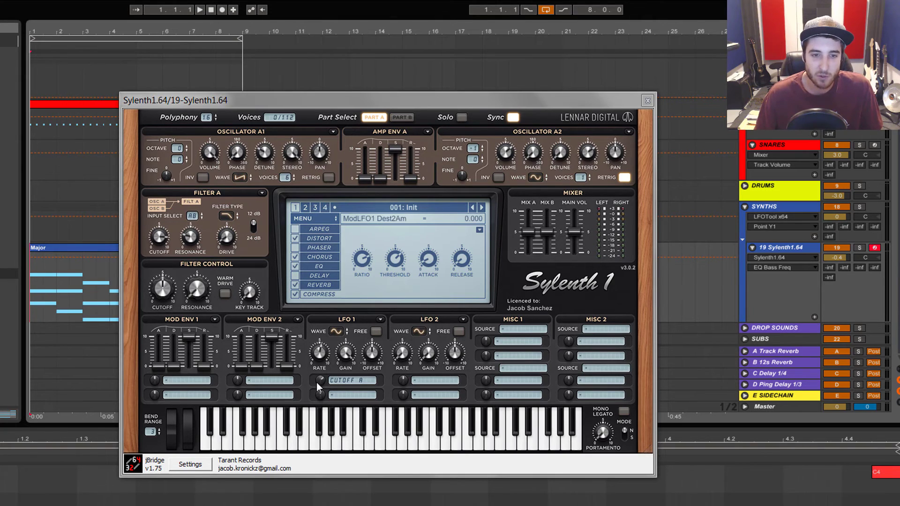
left_click(83, 242)
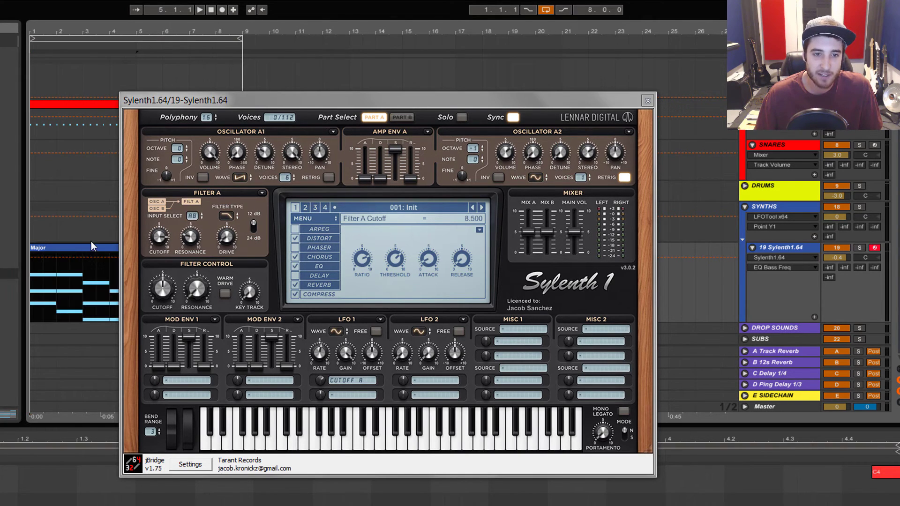
key("space")
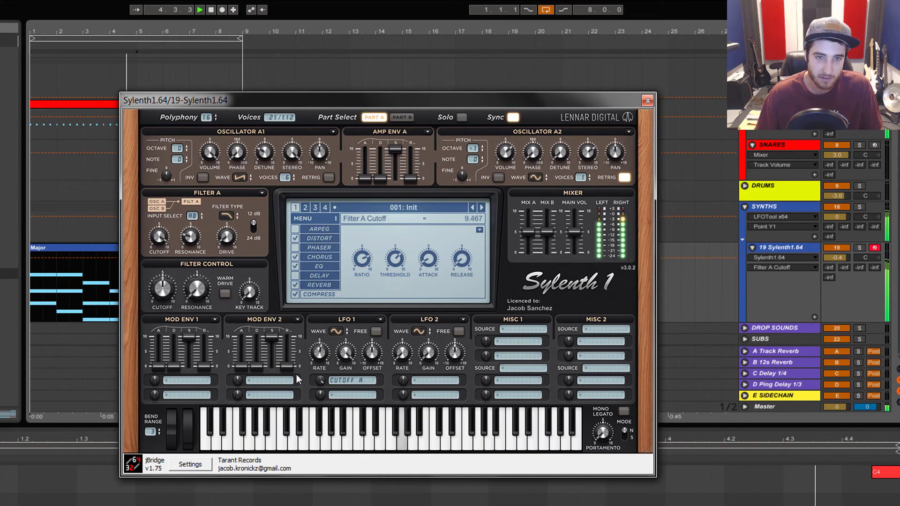
left_click(213, 9)
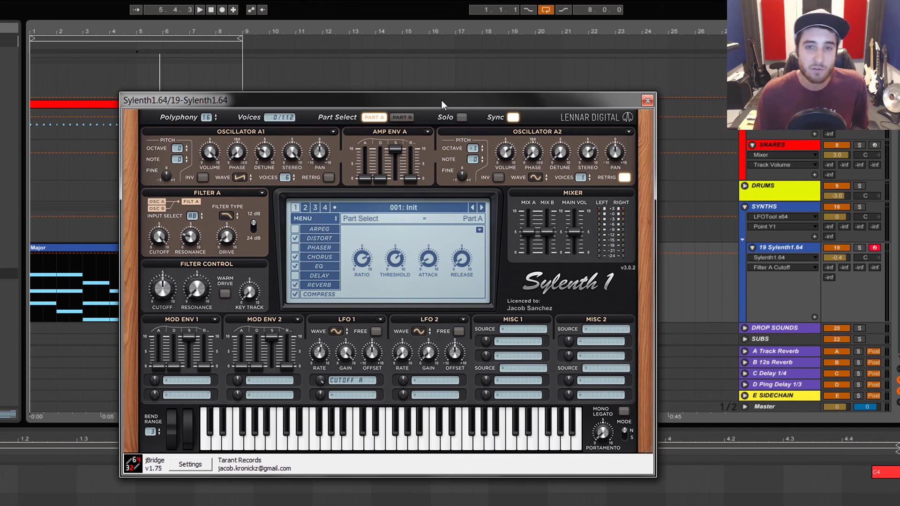
left_click_drag(442, 101, 460, 88)
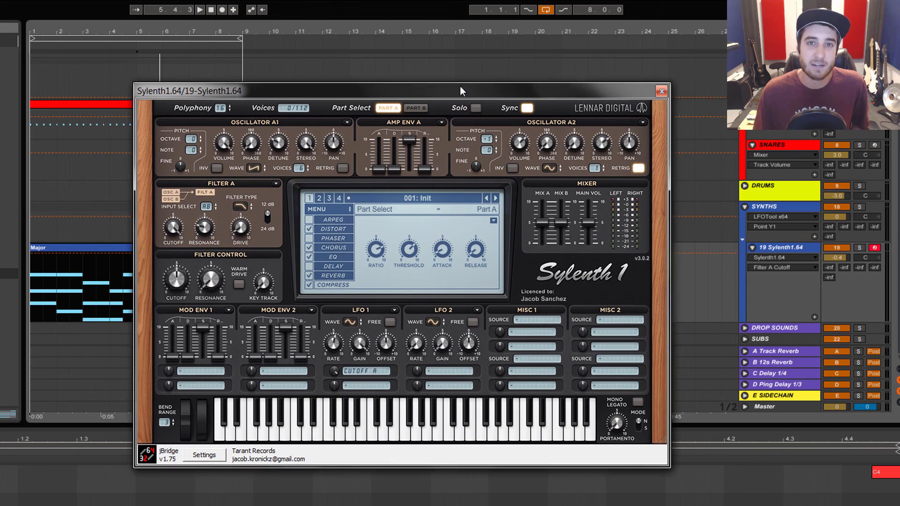